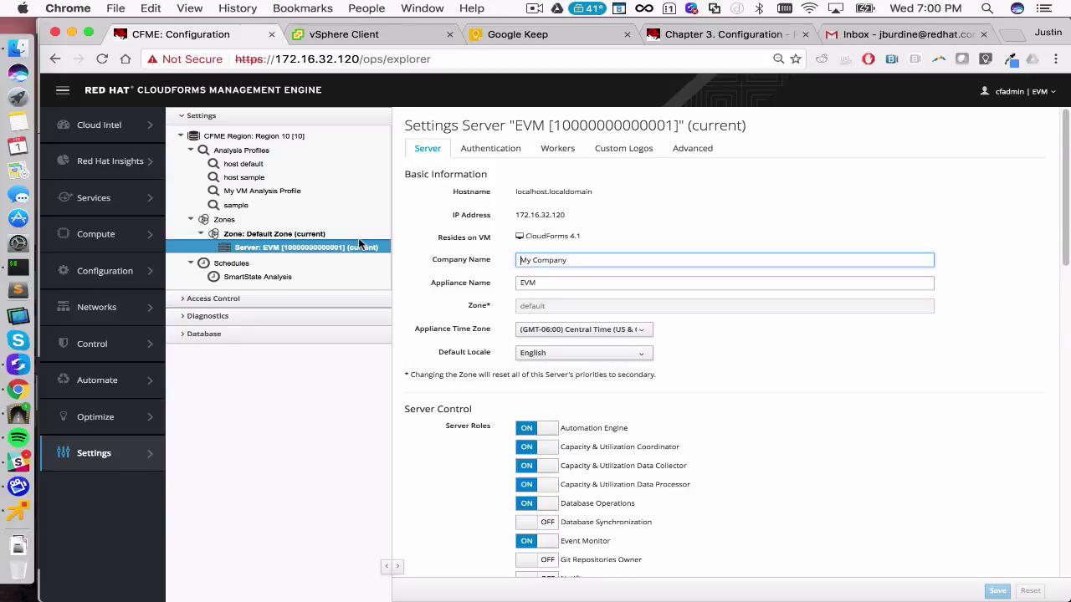
Show the server's Authentication settings with the mode kept as LDAP.
{"action": "left_click", "coordinate": [502, 151]}
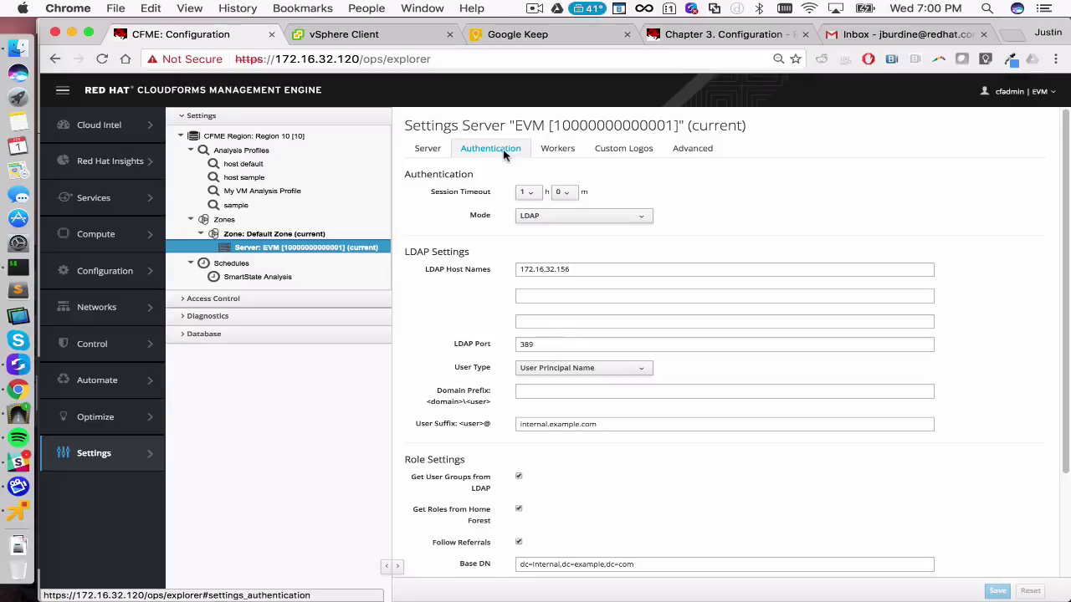
{"action": "left_click", "coordinate": [538, 217]}
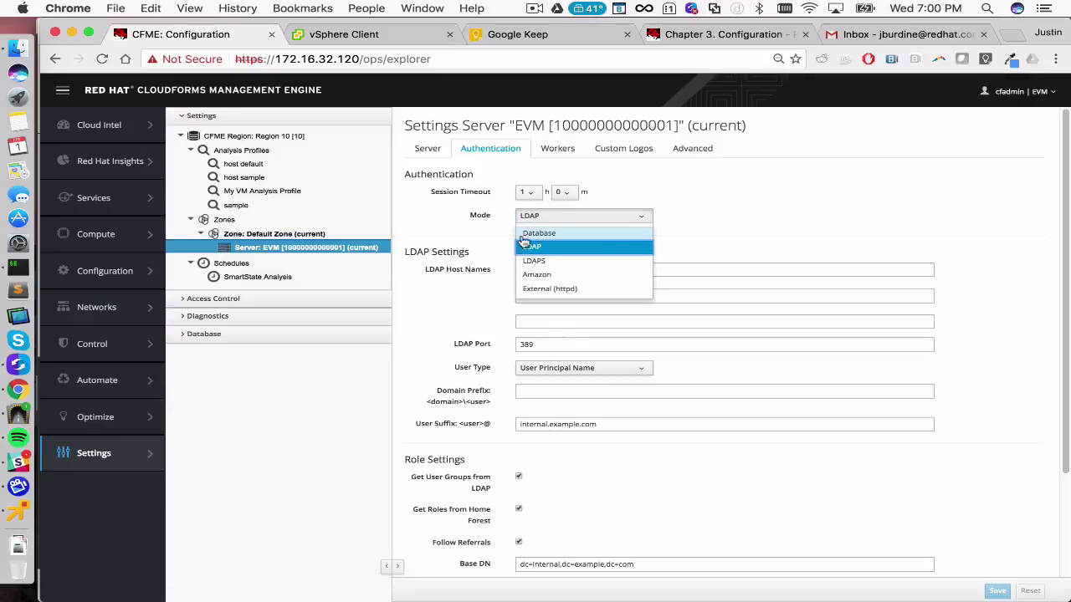
{"action": "left_click", "coordinate": [537, 247]}
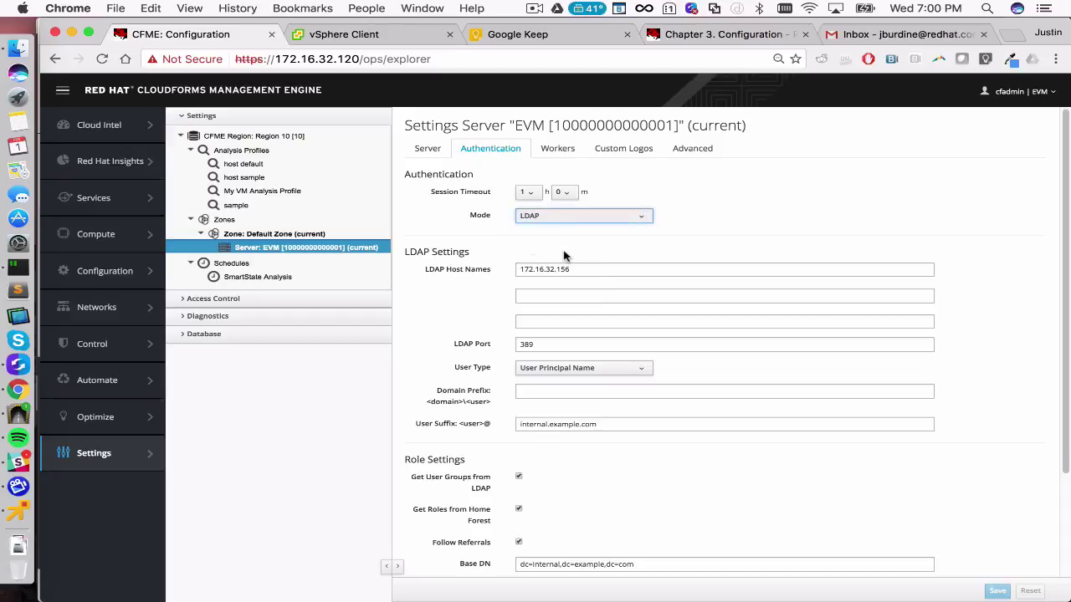
{"action": "scroll", "coordinate": [565, 251], "scroll_direction": "down", "scroll_amount": 3}
{"action": "scroll", "coordinate": [625, 171], "scroll_direction": "up", "scroll_amount": 1}
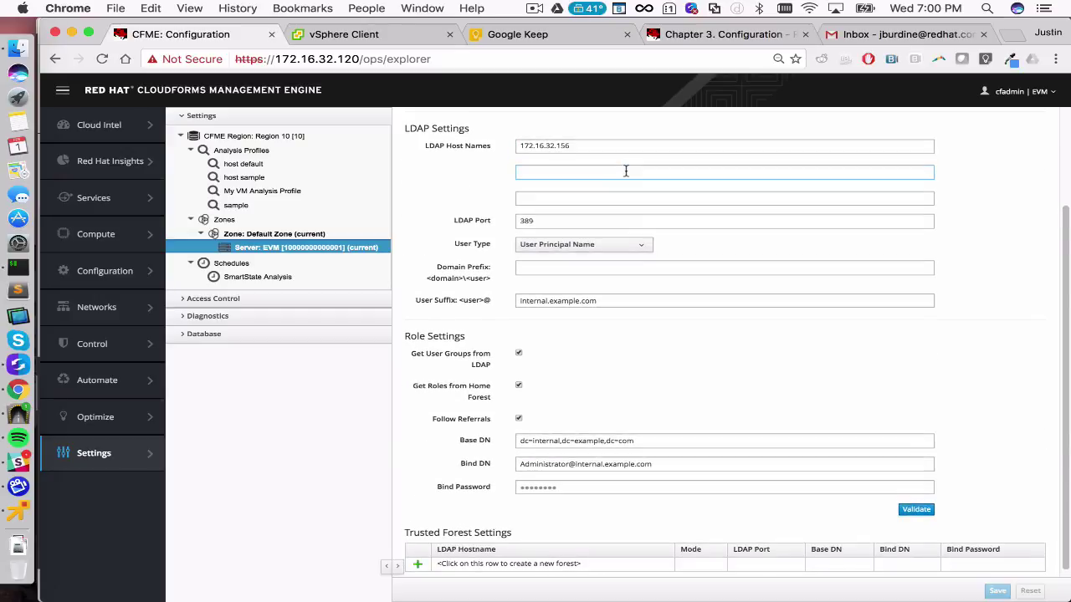
Review LDAP host 172.16.32.156, port 389, User Principal Name type and suffix internal.example.com.
{"action": "triple_click", "coordinate": [586, 149]}
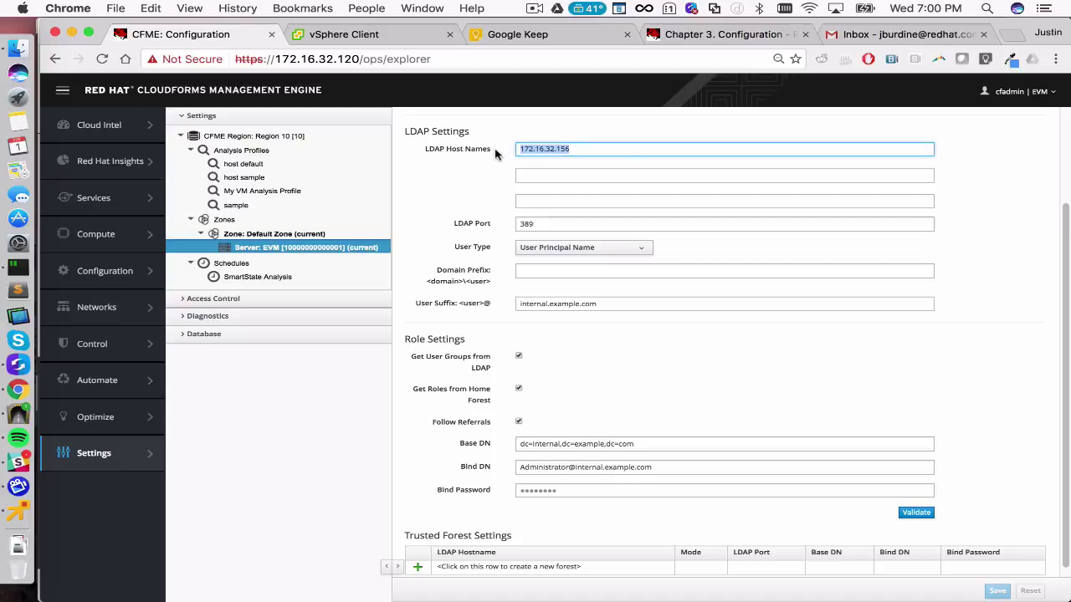
{"action": "left_click", "coordinate": [534, 175]}
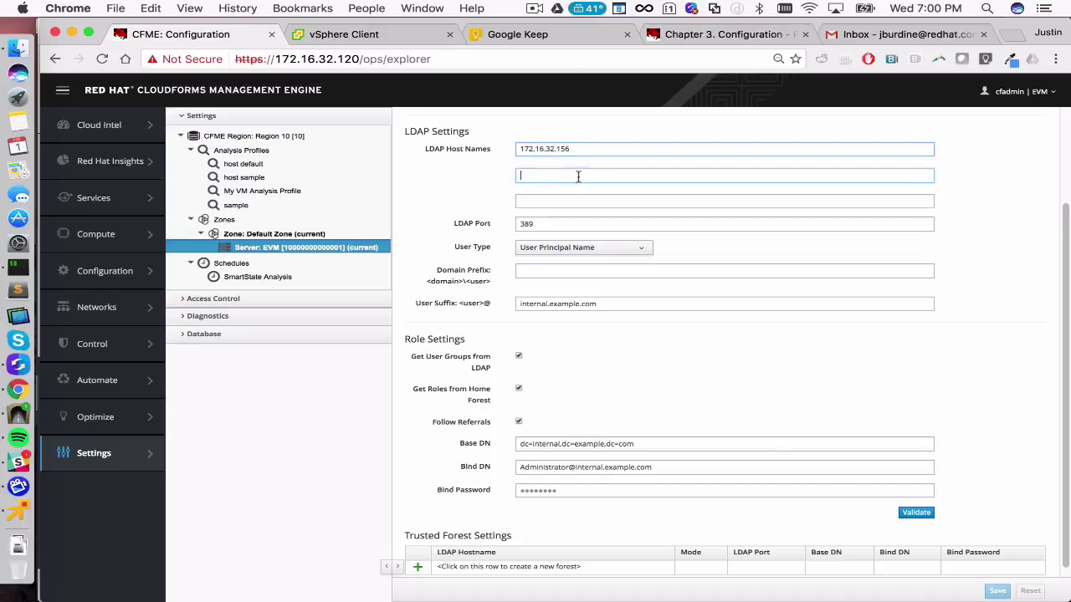
{"action": "left_click", "coordinate": [555, 200]}
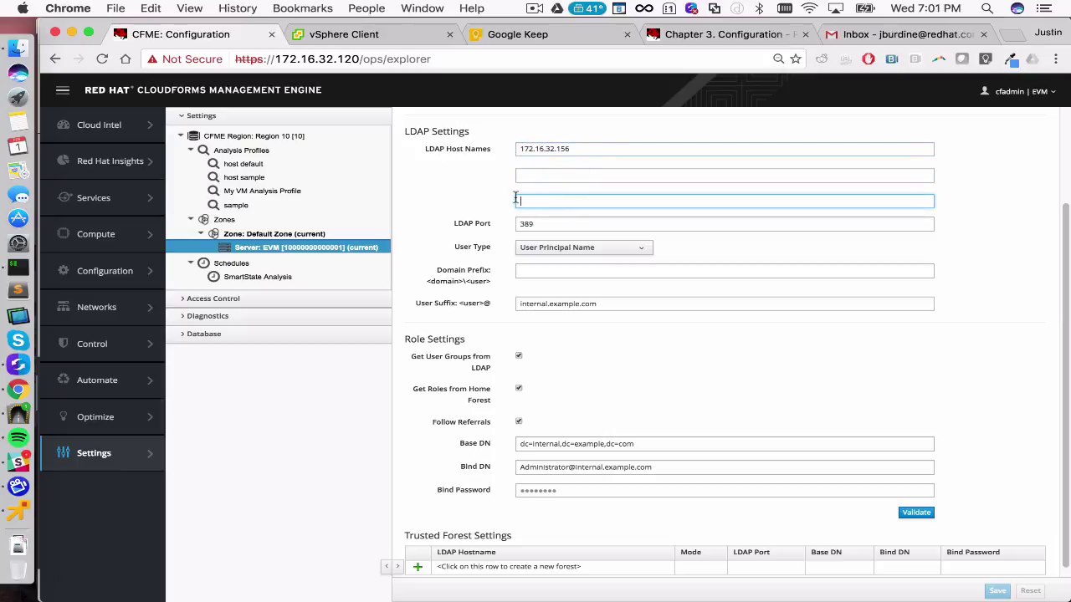
{"action": "left_click", "coordinate": [545, 225]}
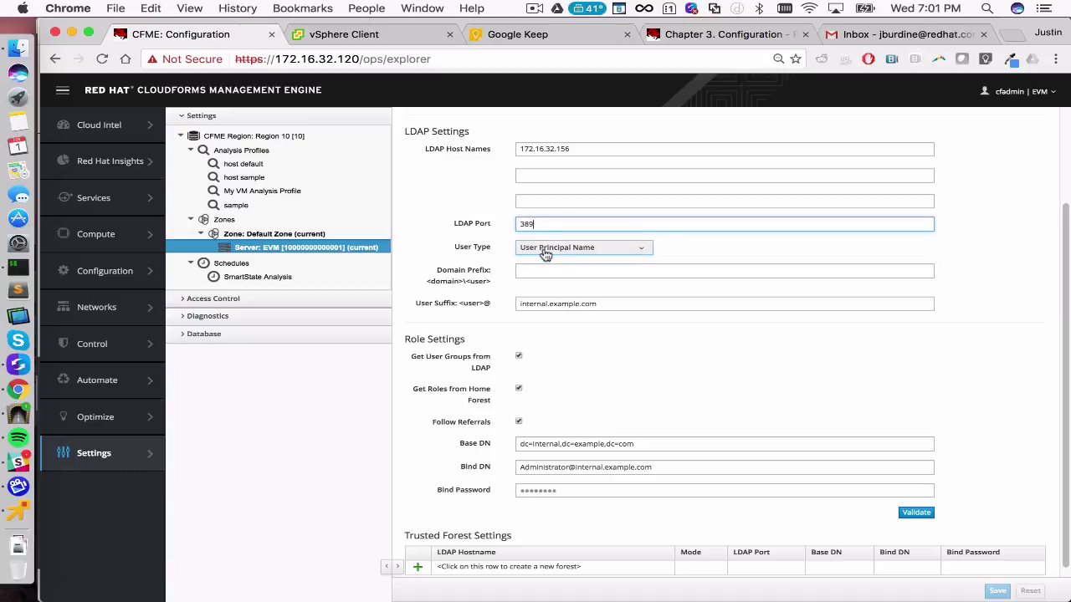
{"action": "left_click", "coordinate": [546, 252]}
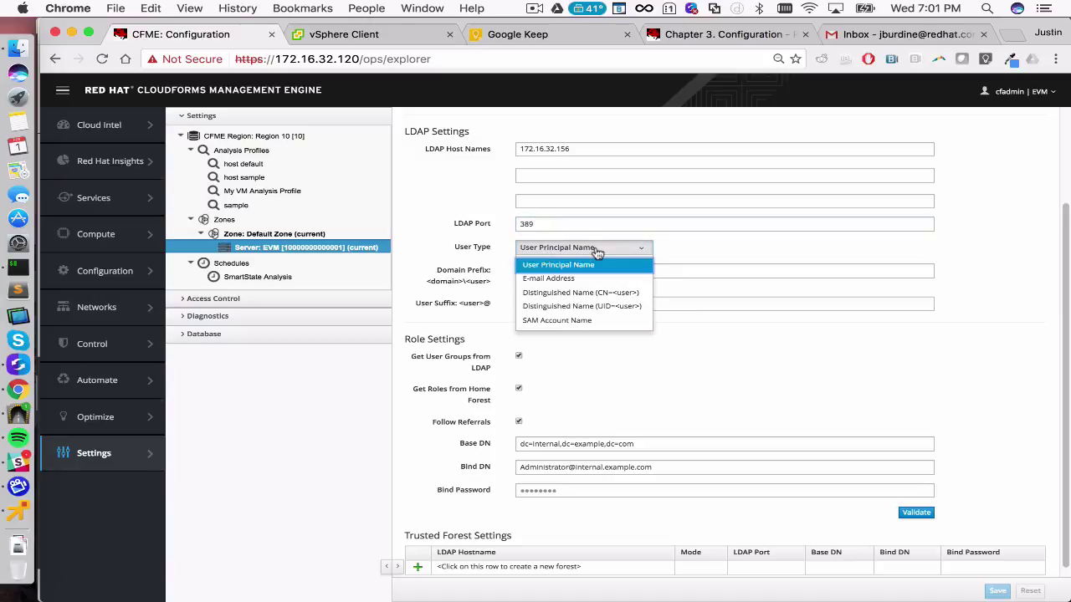
{"action": "left_click", "coordinate": [688, 256]}
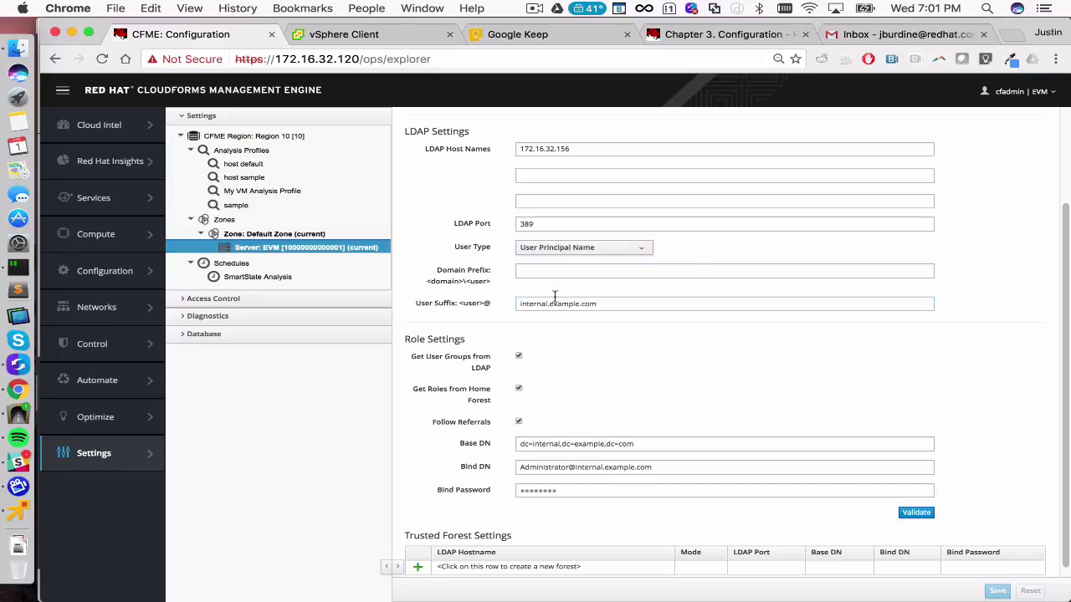
{"action": "left_click_drag", "start_coordinate": [530, 304], "coordinate": [592, 305]}
{"action": "left_click", "coordinate": [557, 332]}
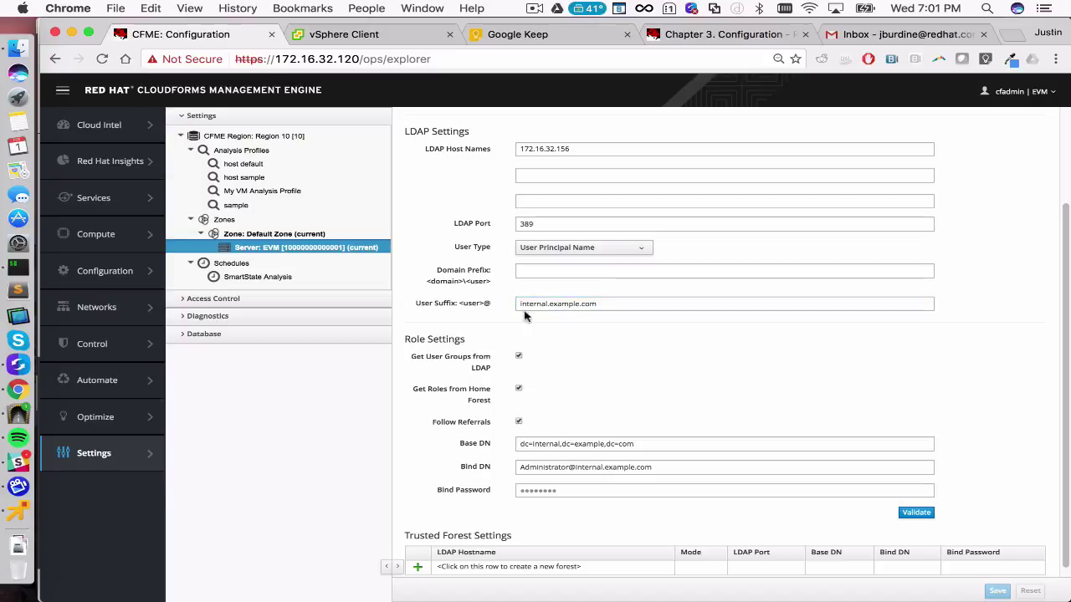
{"action": "scroll", "coordinate": [555, 357], "scroll_direction": "down", "scroll_amount": 1}
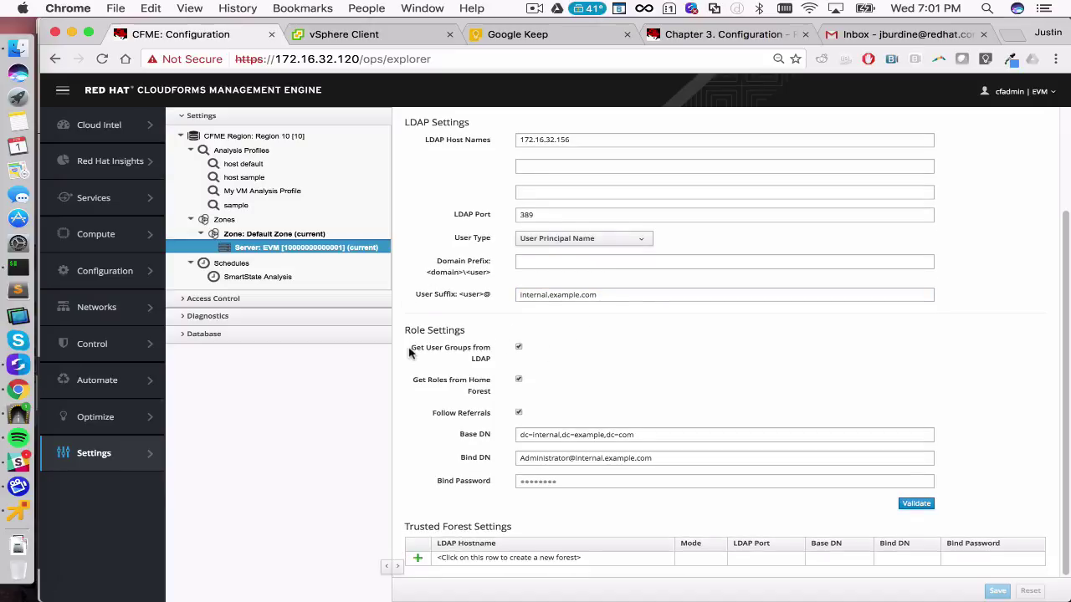
{"action": "left_click_drag", "start_coordinate": [412, 348], "coordinate": [477, 359]}
{"action": "left_click", "coordinate": [533, 365]}
{"action": "triple_click", "coordinate": [647, 434]}
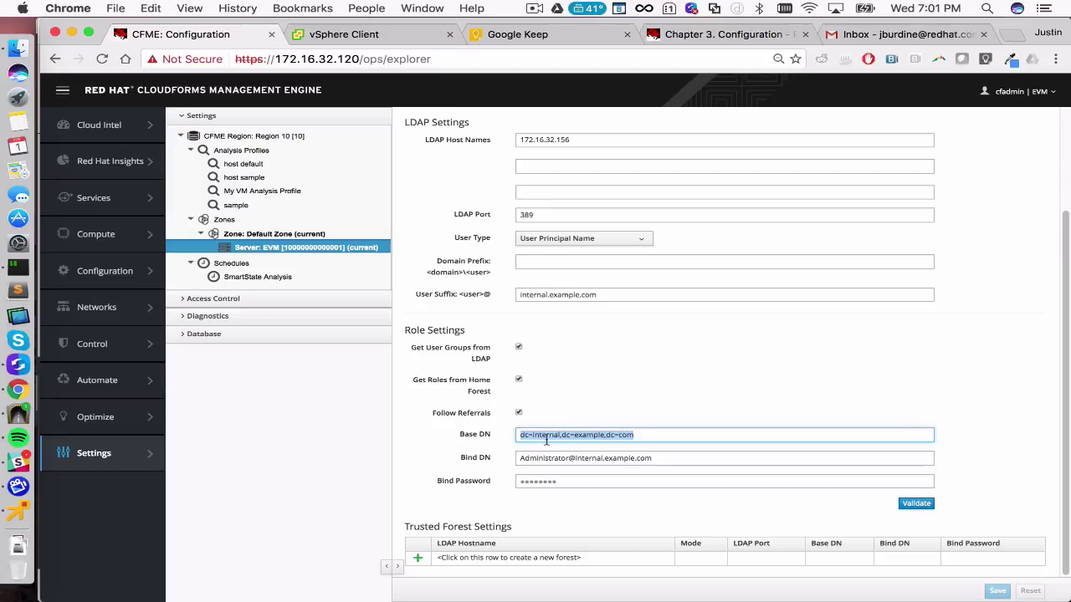
{"action": "left_click", "coordinate": [646, 436]}
{"action": "left_click_drag", "start_coordinate": [459, 457], "coordinate": [495, 485]}
{"action": "left_click", "coordinate": [493, 486]}
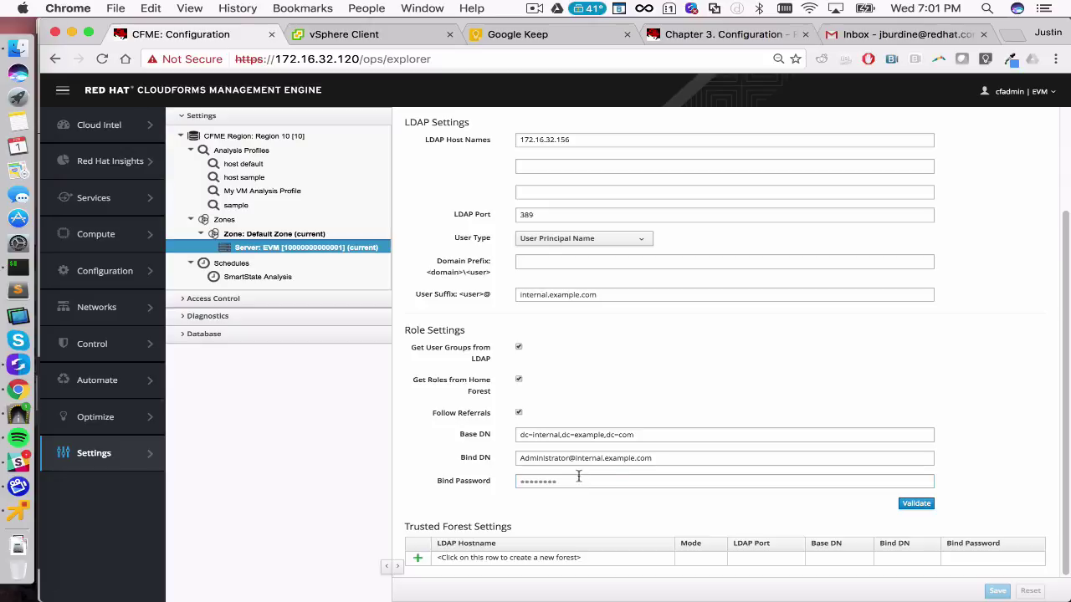
{"action": "left_click", "coordinate": [522, 459]}
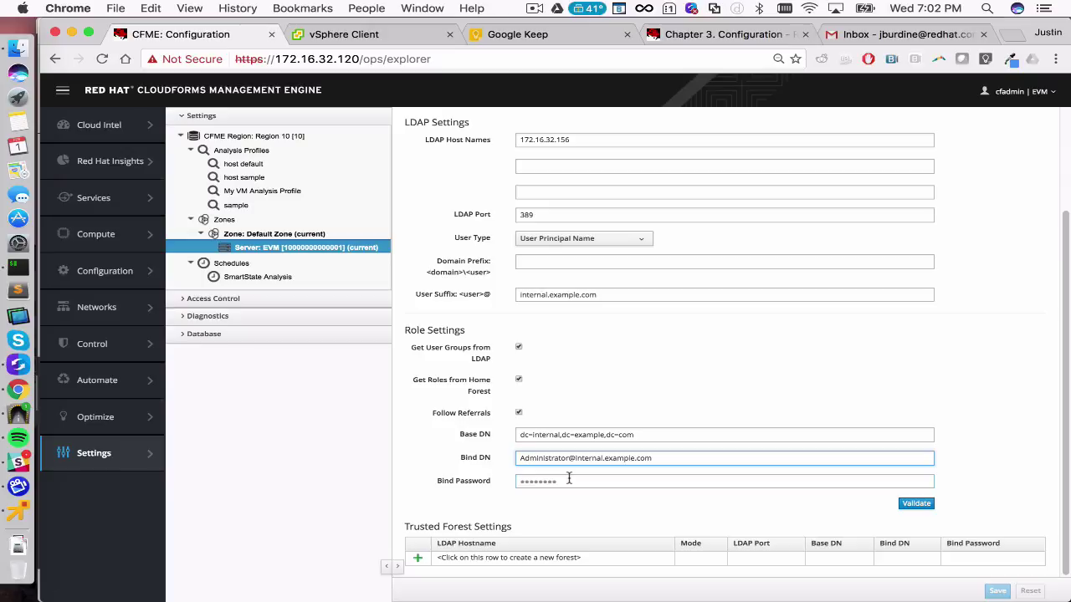
{"action": "left_click", "coordinate": [520, 479]}
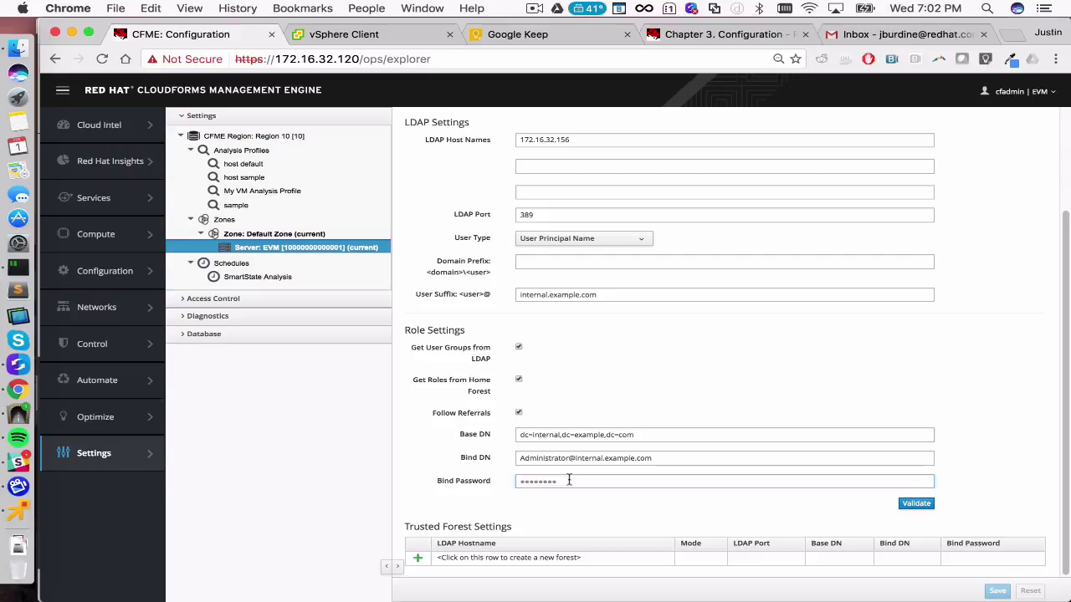
{"action": "left_click", "coordinate": [488, 481]}
{"action": "left_click", "coordinate": [591, 459]}
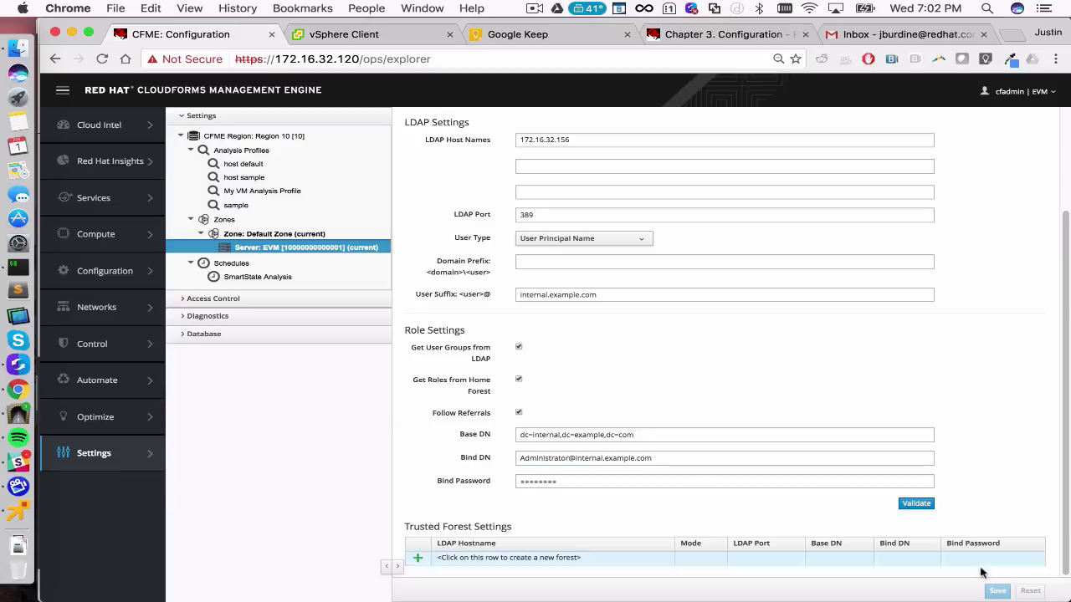
{"action": "scroll", "coordinate": [667, 359], "scroll_direction": "up", "scroll_amount": 3}
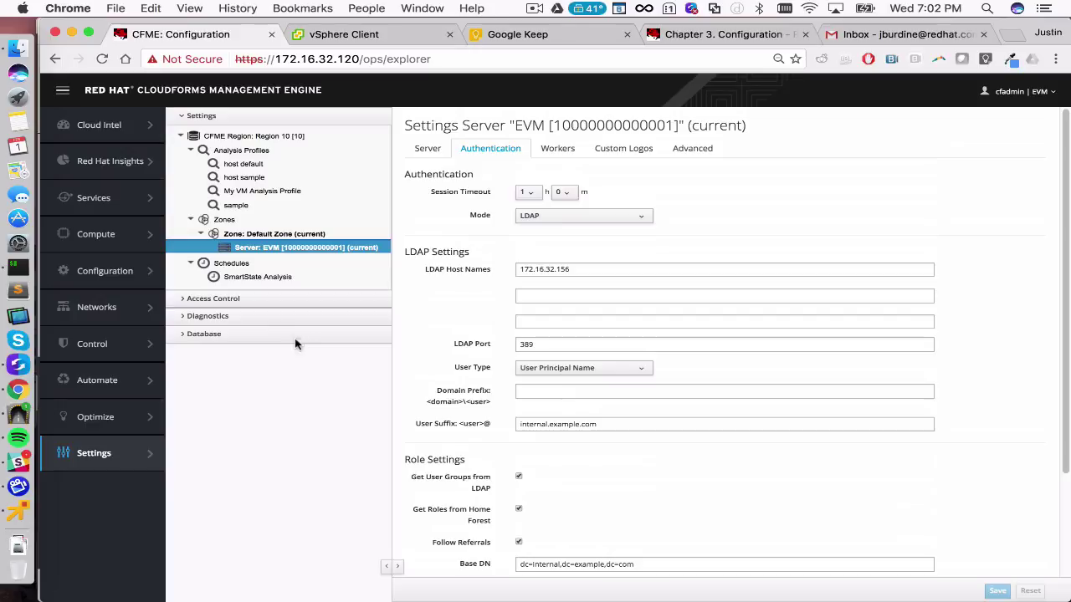
In Access Control, collapse Groups and list the tenants, showing My Company.
{"action": "left_click", "coordinate": [221, 300]}
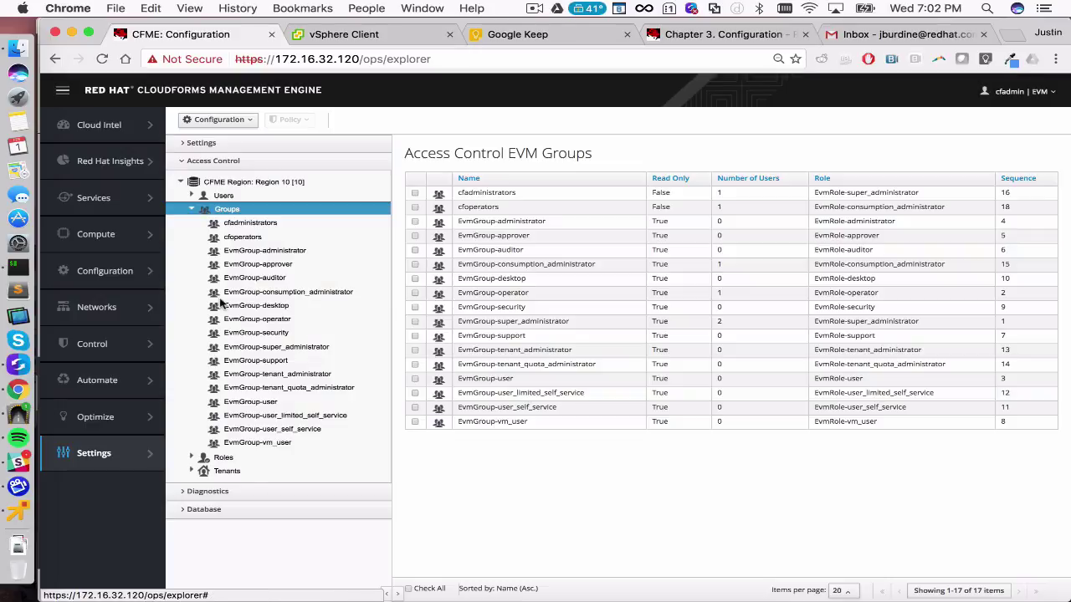
{"action": "left_click", "coordinate": [192, 209]}
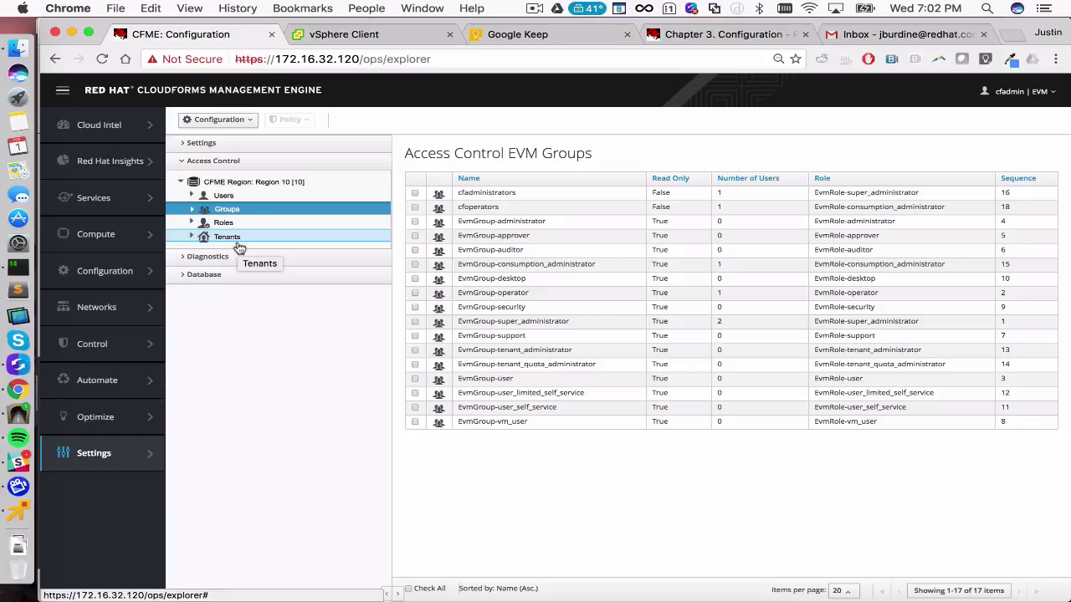
{"action": "left_click", "coordinate": [204, 242]}
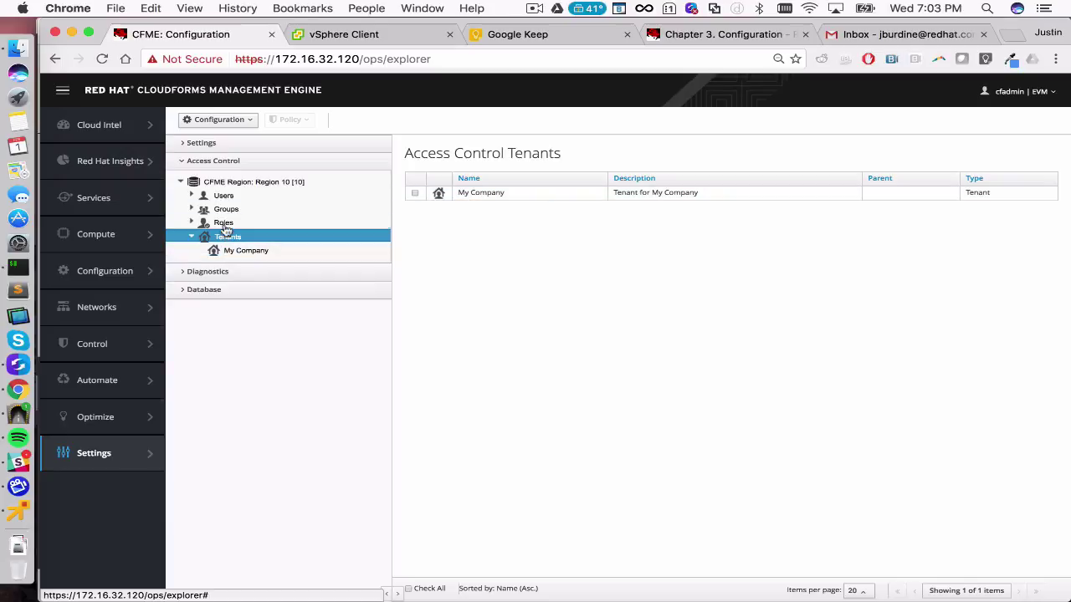
Display EvmRole-administrator with its Compute > Infrastructure product features expanded.
{"action": "left_click", "coordinate": [195, 239]}
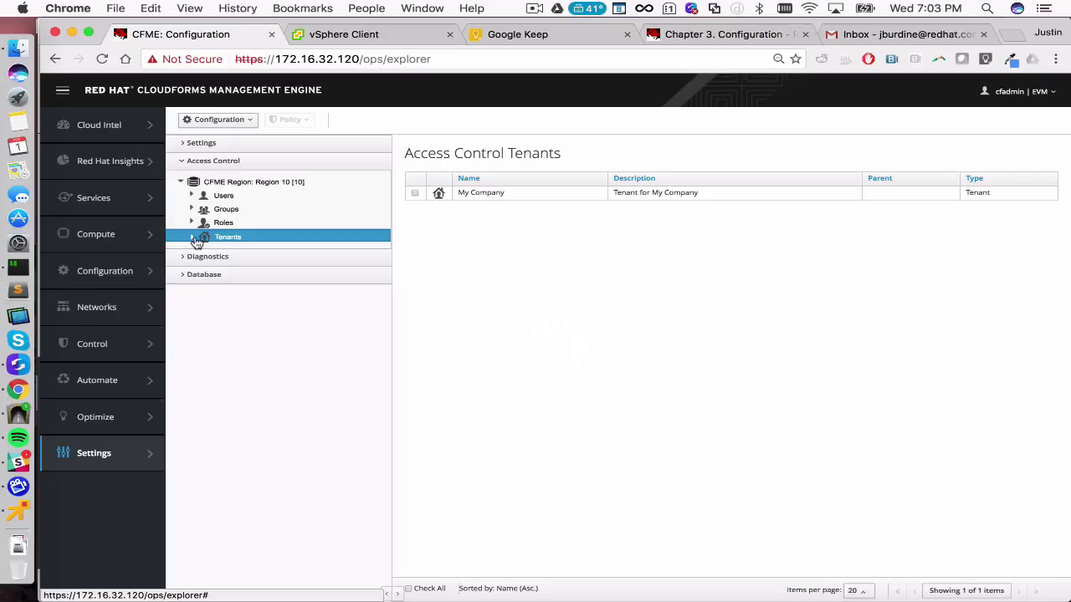
{"action": "left_click", "coordinate": [191, 222]}
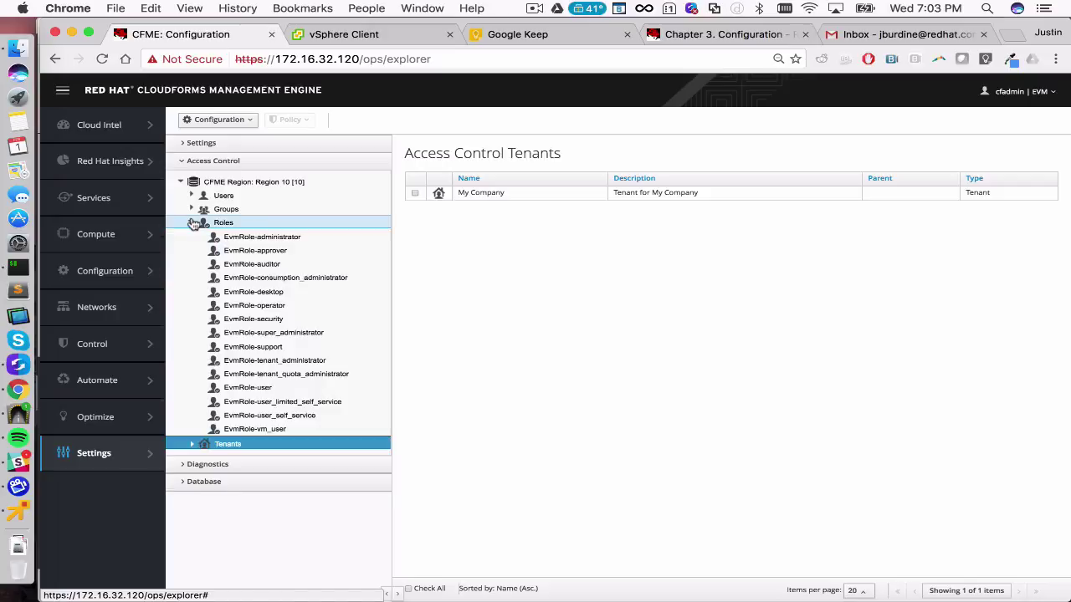
{"action": "left_click", "coordinate": [270, 238]}
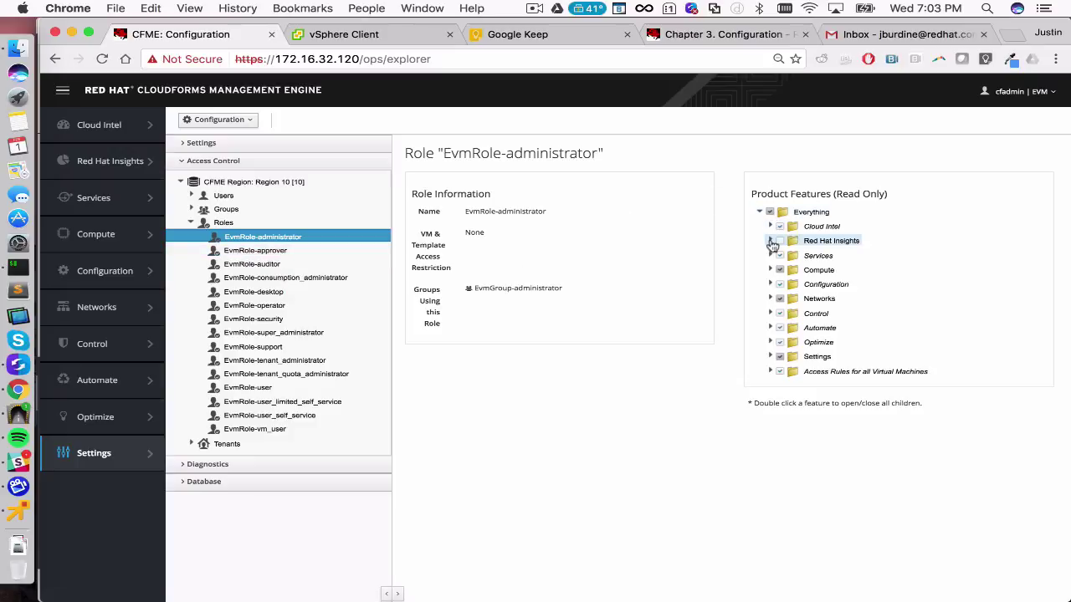
{"action": "left_click", "coordinate": [770, 270]}
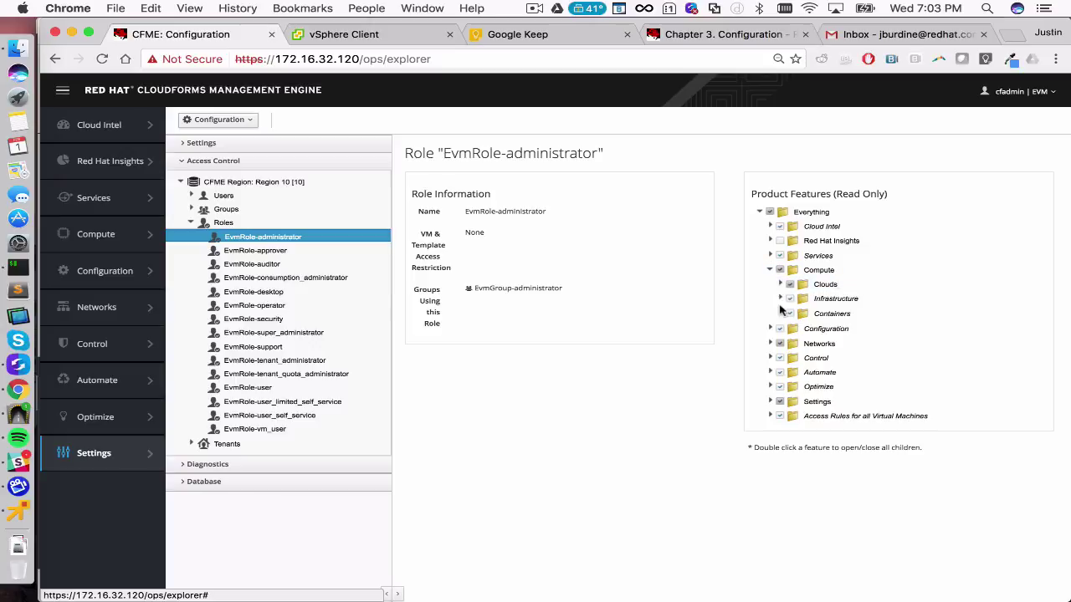
{"action": "left_click", "coordinate": [780, 298]}
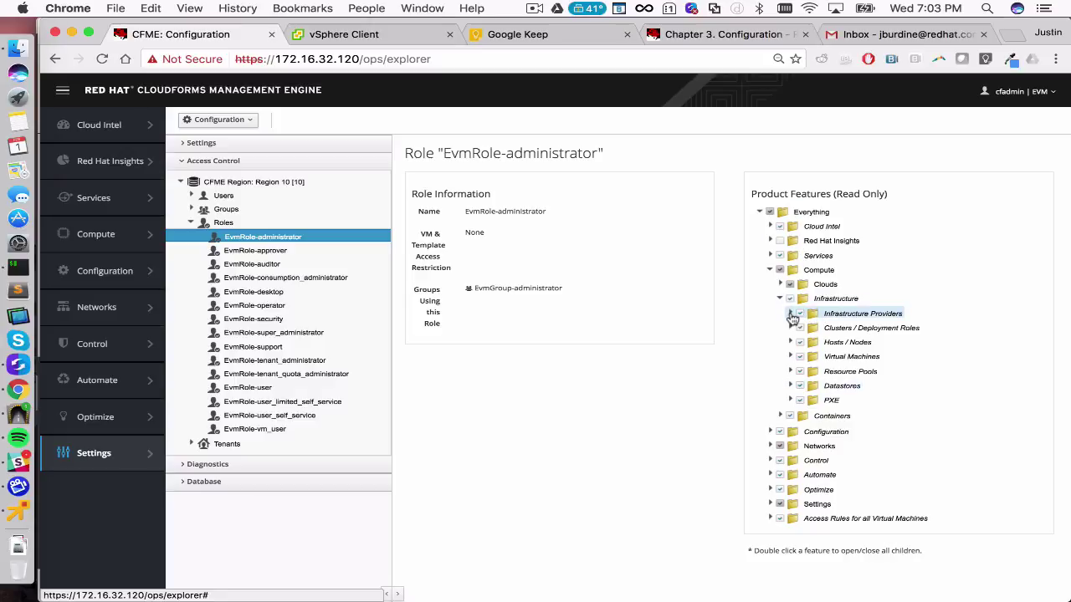
{"action": "mouse_move", "coordinate": [120, 235]}
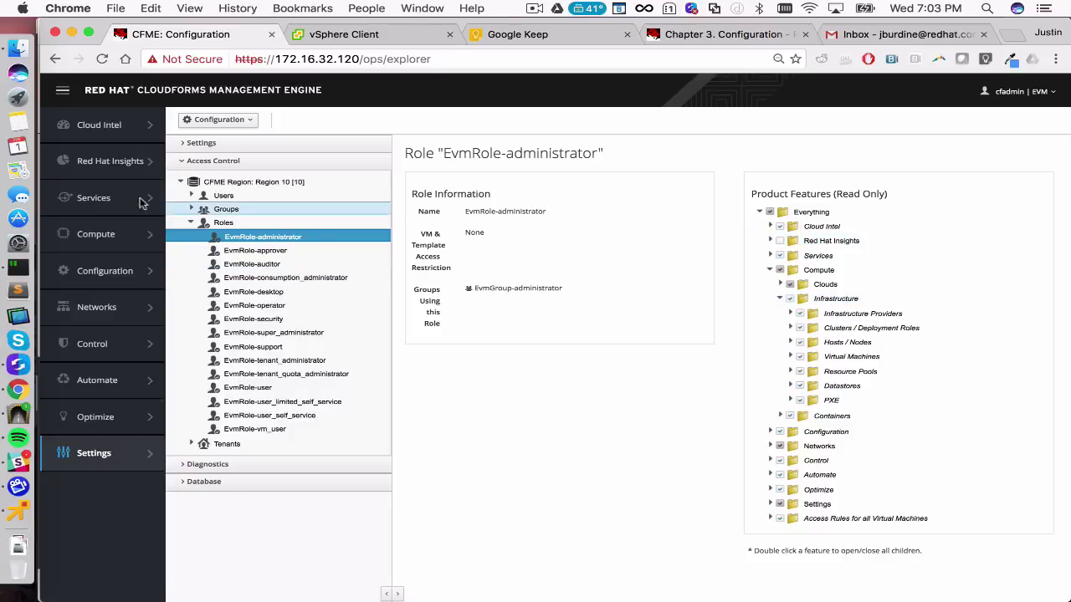
View the EvmRole-operator role, then start a new role from the Roles list.
{"action": "left_click", "coordinate": [270, 307]}
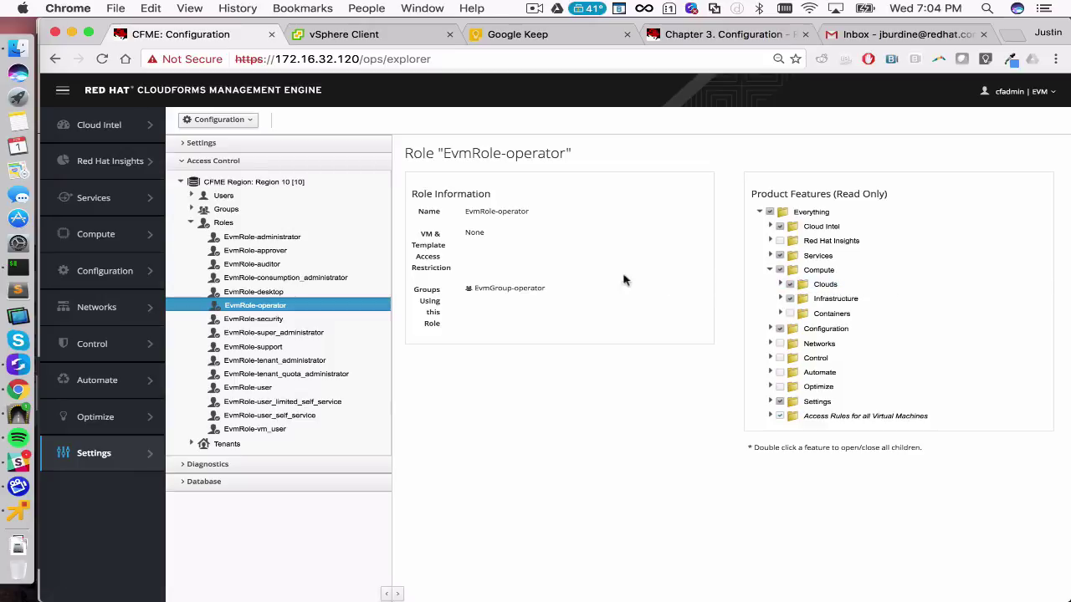
{"action": "mouse_move", "coordinate": [111, 240]}
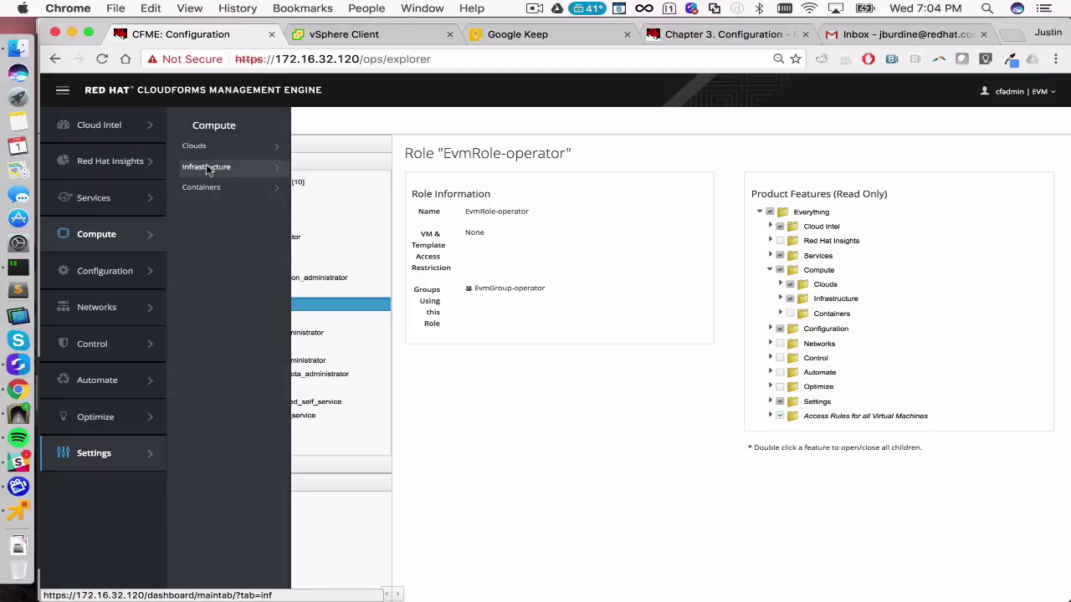
{"action": "mouse_move", "coordinate": [238, 155]}
{"action": "mouse_move", "coordinate": [266, 173]}
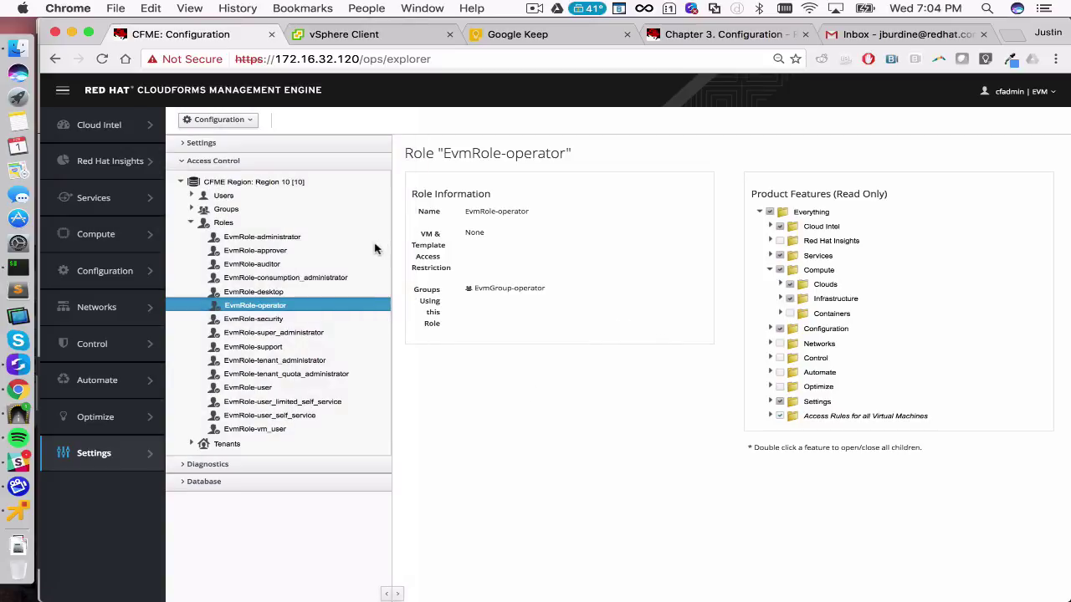
{"action": "left_click", "coordinate": [223, 223]}
{"action": "left_click", "coordinate": [220, 119]}
{"action": "left_click", "coordinate": [226, 136]}
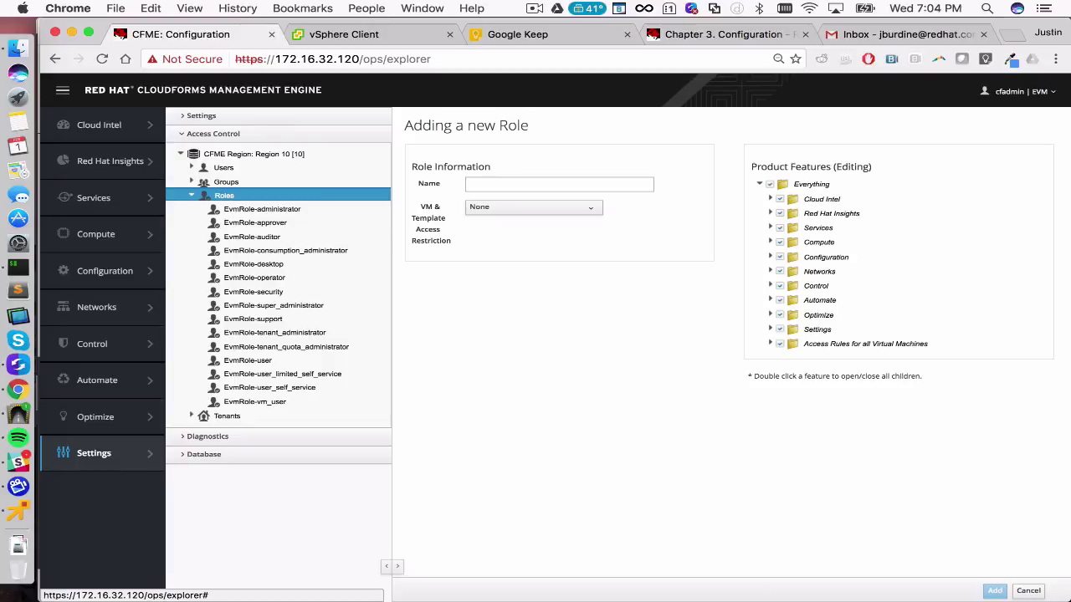
Cancel the new role, reselect EvmRole-administrator, and expand Groups in the tree.
{"action": "left_click", "coordinate": [1028, 591]}
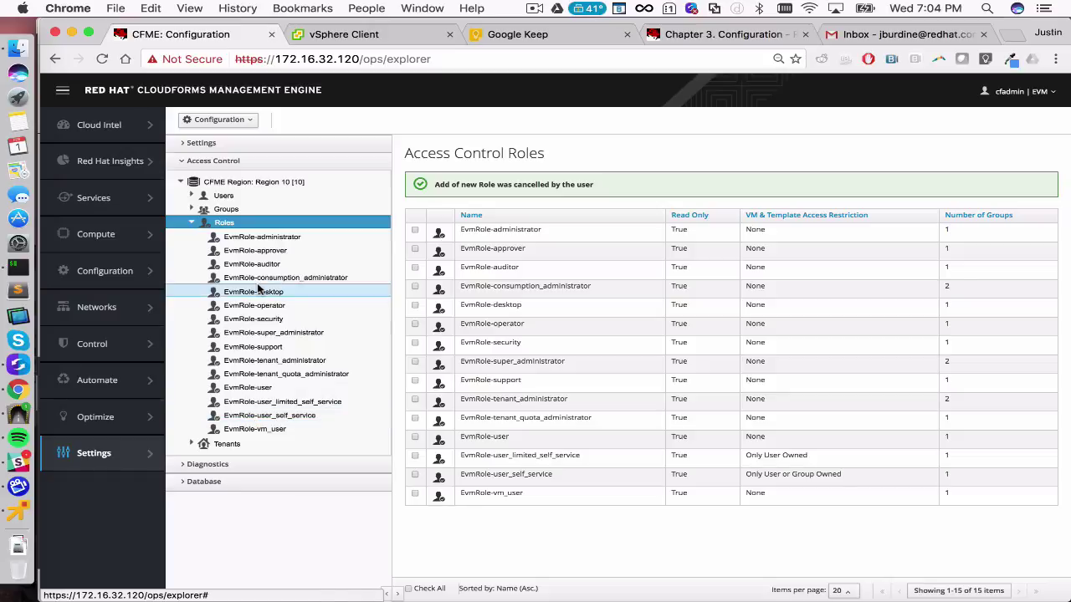
{"action": "left_click", "coordinate": [248, 239]}
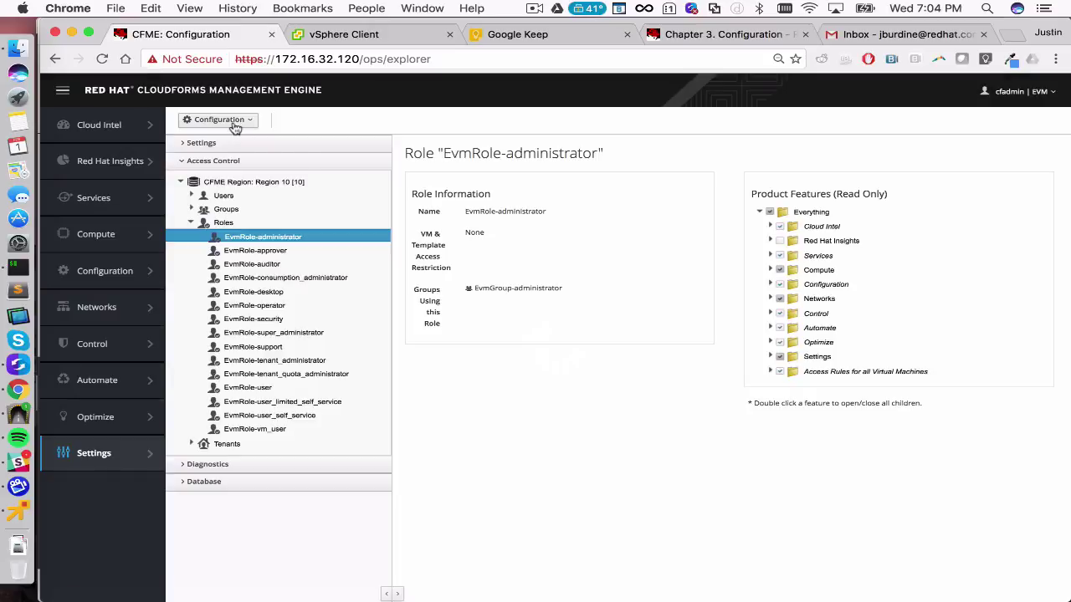
{"action": "left_click", "coordinate": [218, 120]}
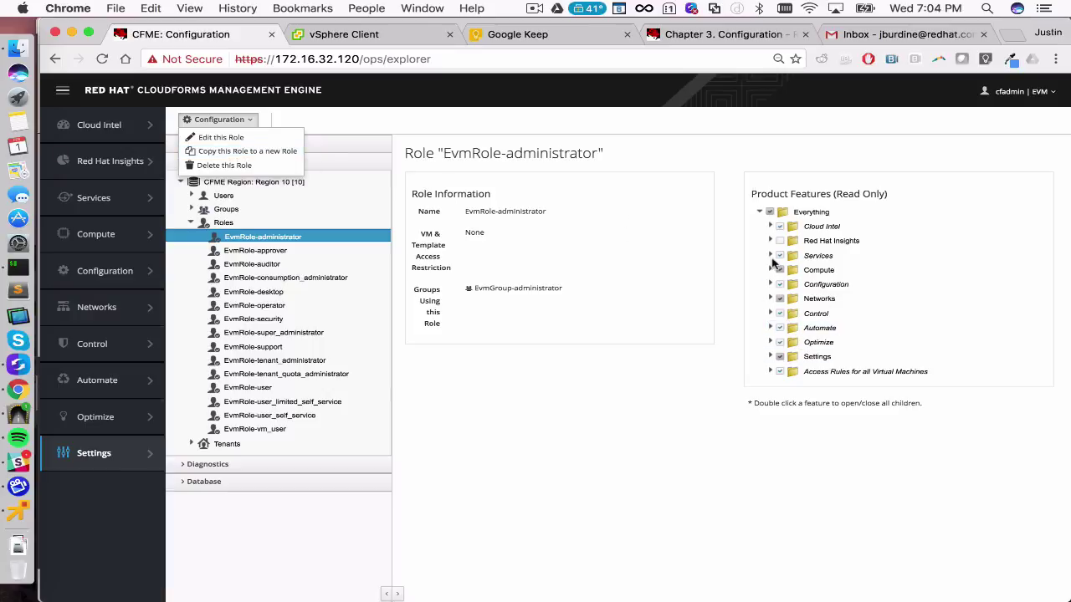
{"action": "left_click", "coordinate": [544, 393]}
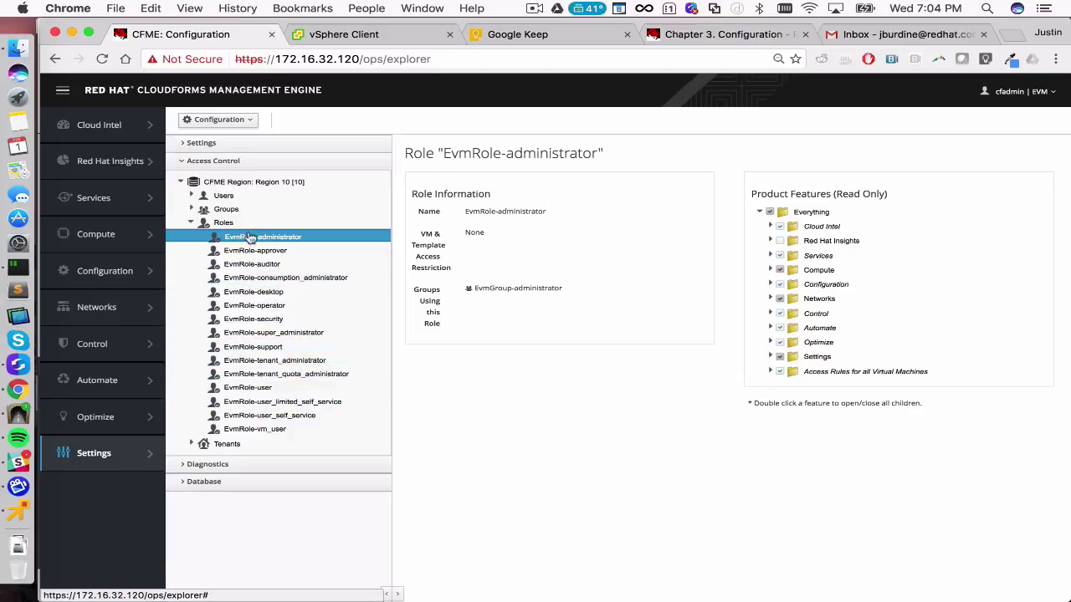
{"action": "left_click", "coordinate": [191, 223]}
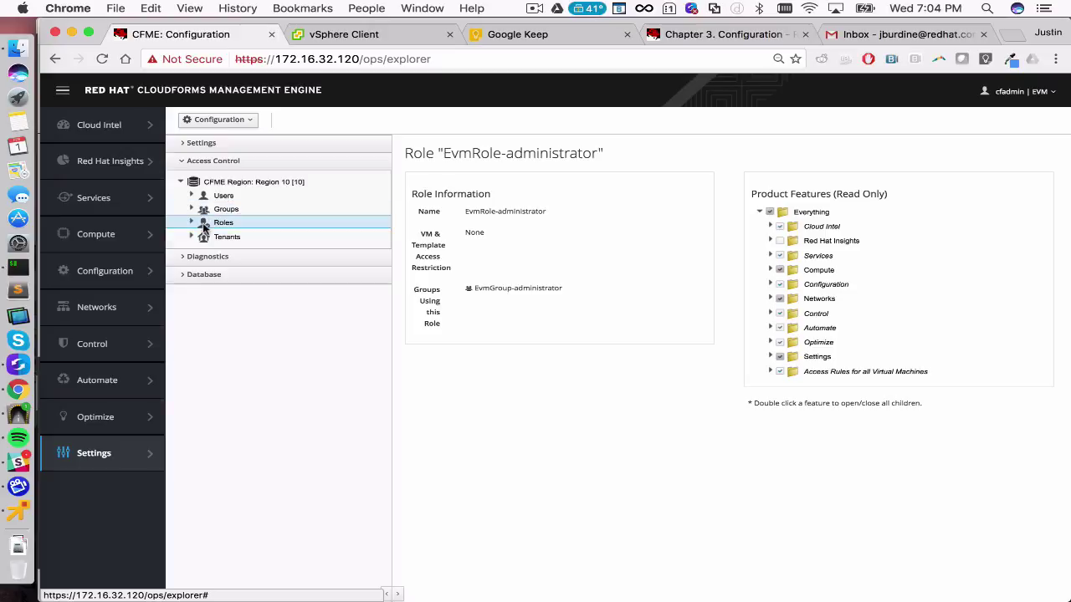
{"action": "left_click", "coordinate": [191, 210]}
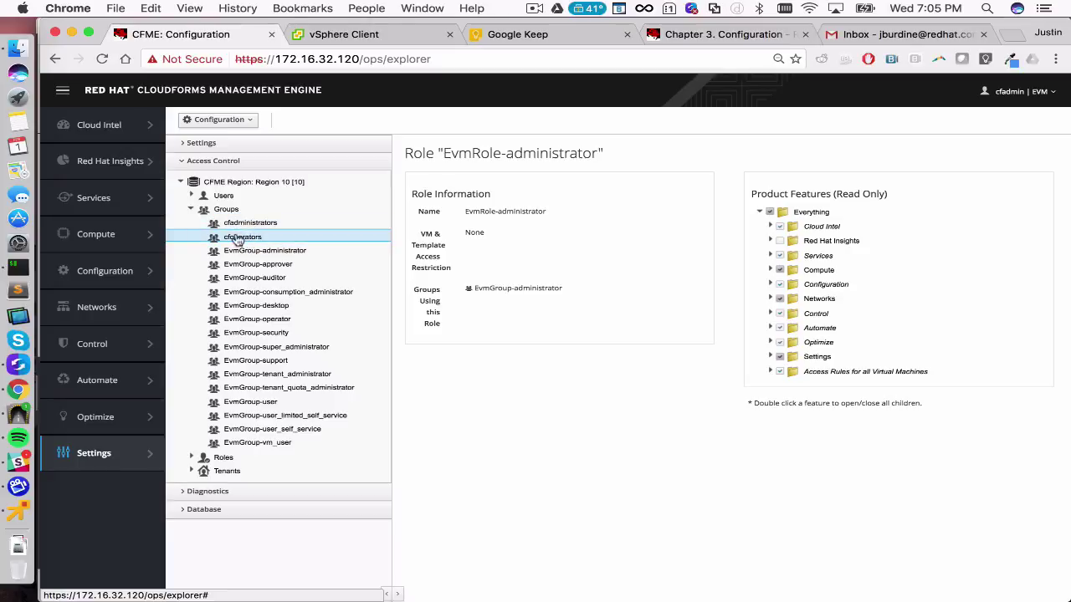
{"action": "key", "text": "ctrl+Right"}
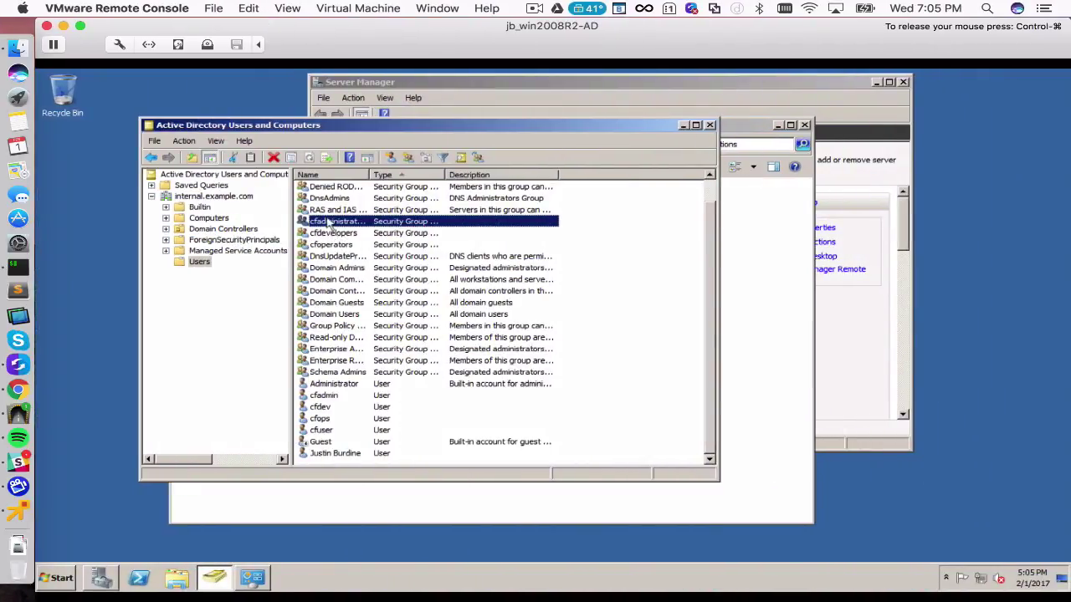
{"action": "key", "text": "ctrl+Right"}
{"action": "key", "text": "ctrl+Left"}
{"action": "key", "text": "ctrl+Left"}
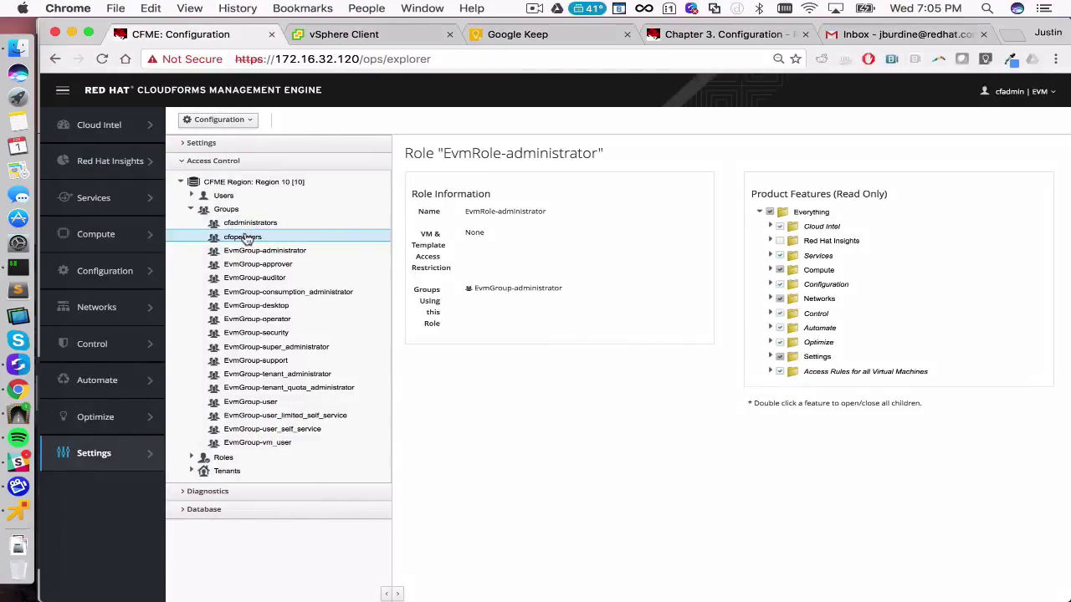
Start a new group with Look up LDAP Groups enabled and begin its description.
{"action": "left_click", "coordinate": [234, 209]}
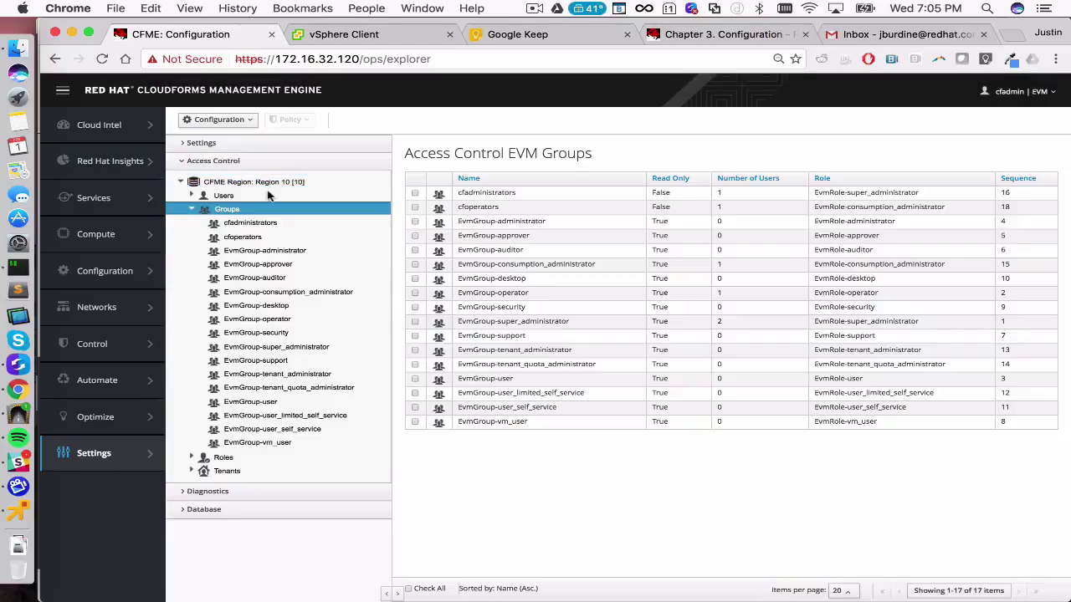
{"action": "left_click", "coordinate": [237, 120]}
{"action": "left_click", "coordinate": [237, 134]}
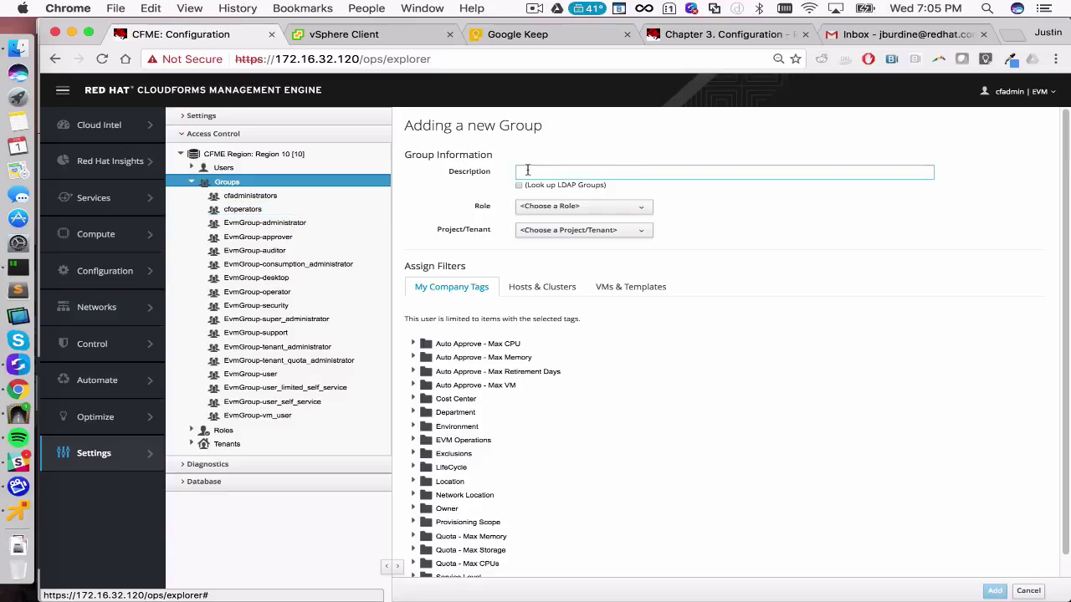
{"action": "left_click", "coordinate": [519, 186]}
{"action": "left_click", "coordinate": [529, 172]}
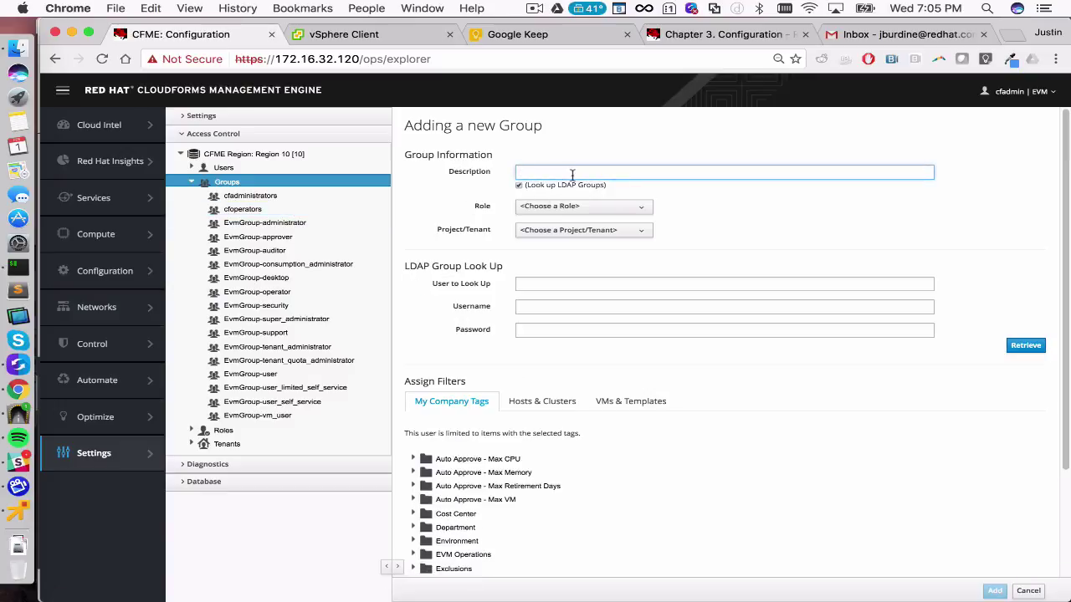
{"action": "type", "text": "c"}
Confirm the cfdevelopers group name in the Active Directory console.
{"action": "key", "text": "ctrl+Right"}
{"action": "key", "text": "ctrl+Right"}
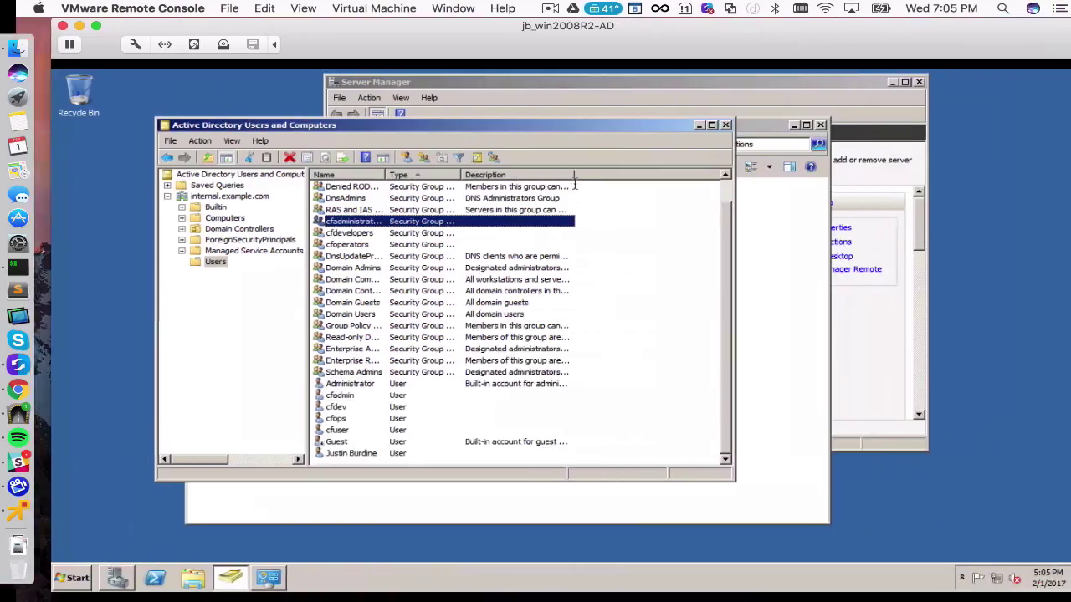
{"action": "left_click", "coordinate": [344, 237]}
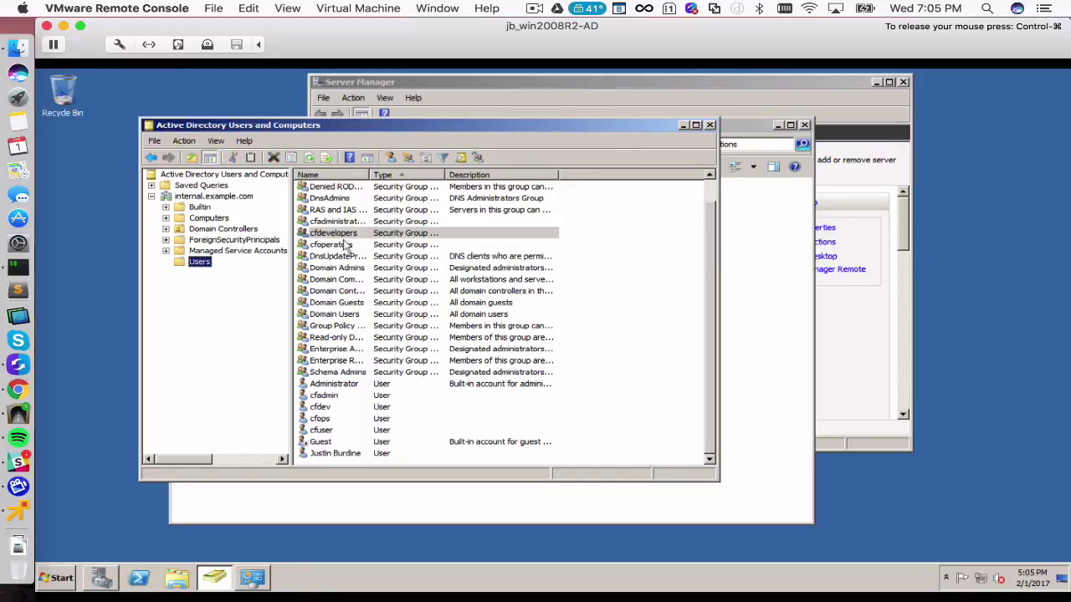
{"action": "key", "text": "ctrl+Left"}
{"action": "key", "text": "ctrl+Left"}
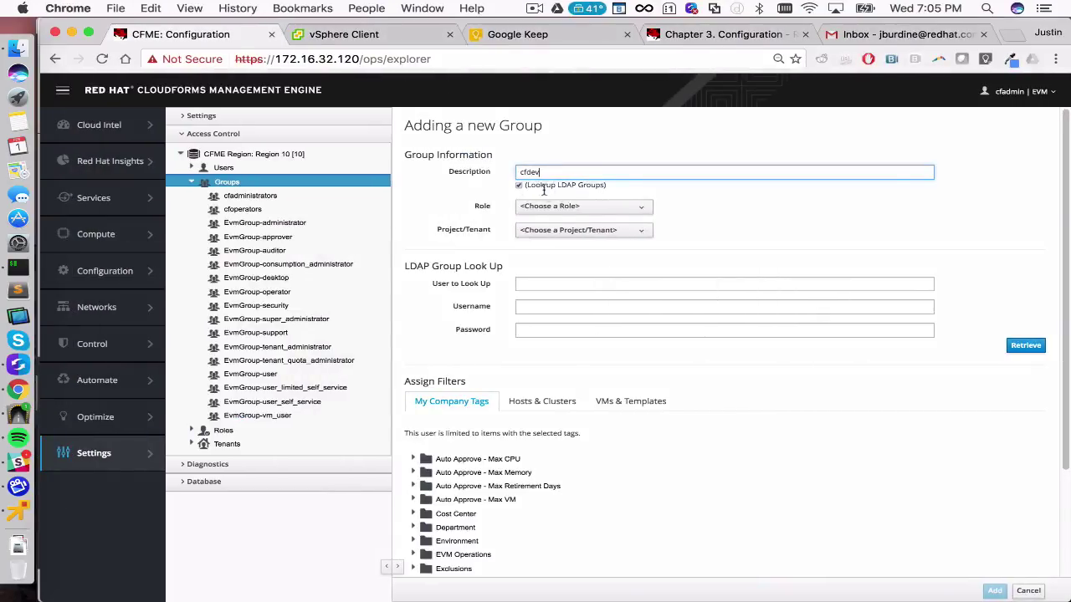
Assign the EvmRole-vm_user role and the My Company tenant to the new group.
{"action": "left_click", "coordinate": [579, 210]}
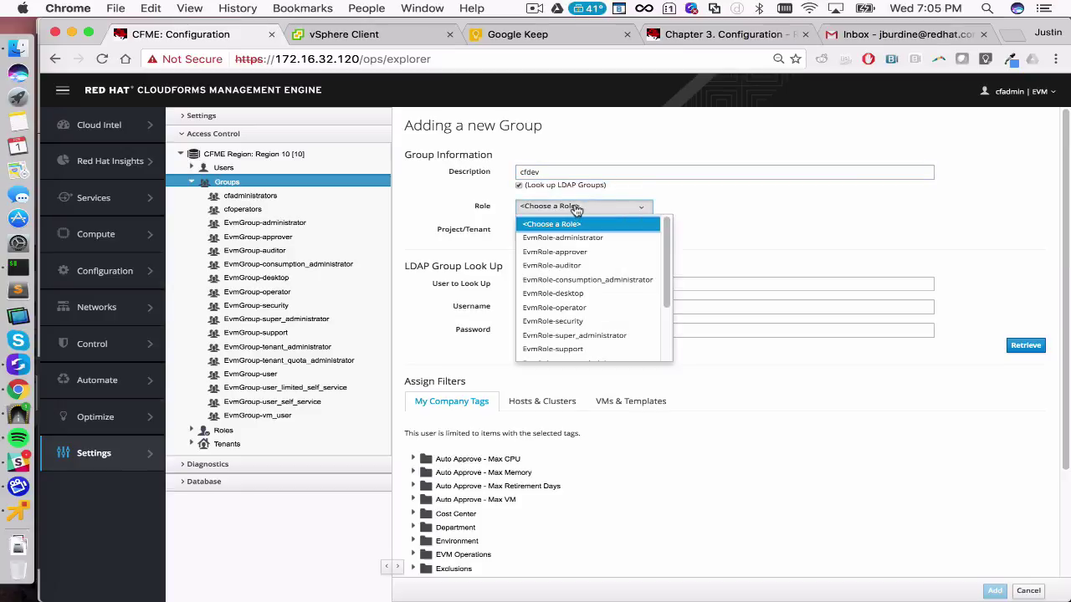
{"action": "left_click", "coordinate": [649, 189]}
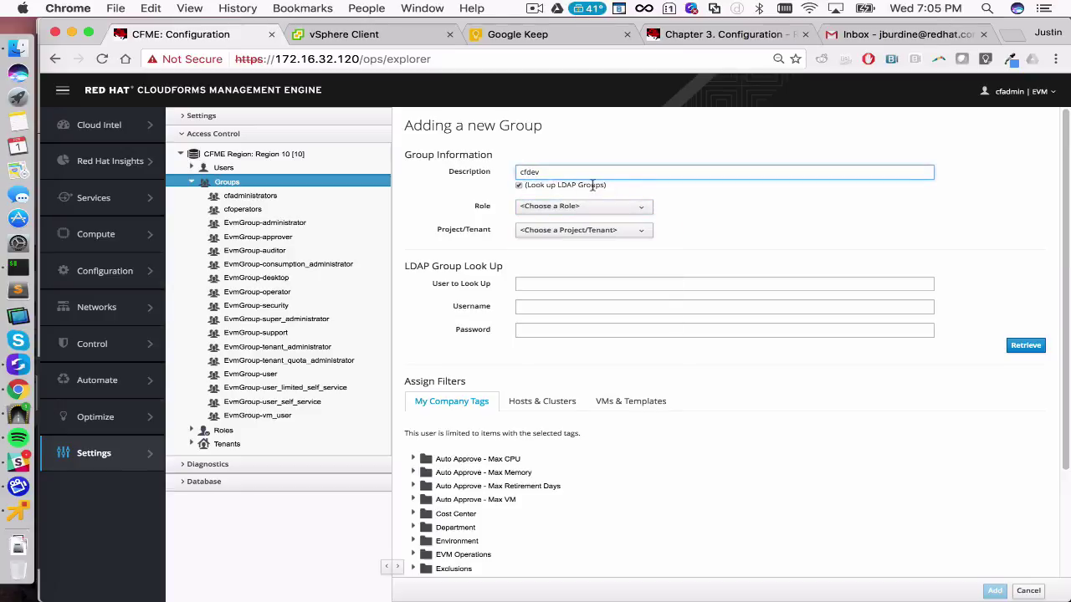
{"action": "left_click", "coordinate": [542, 209]}
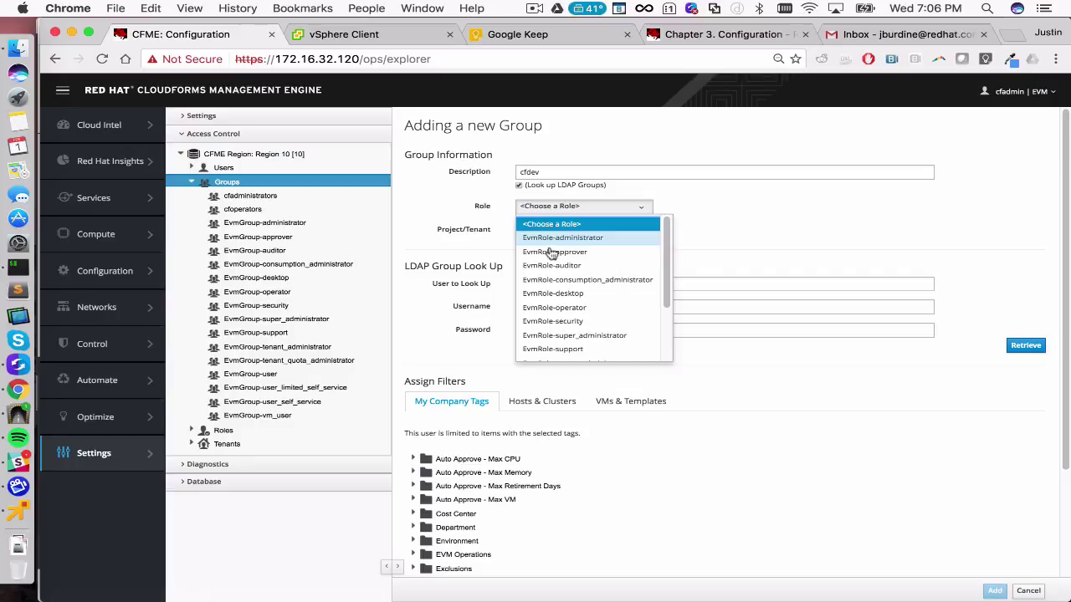
{"action": "left_click_drag", "start_coordinate": [665, 288], "coordinate": [667, 348]}
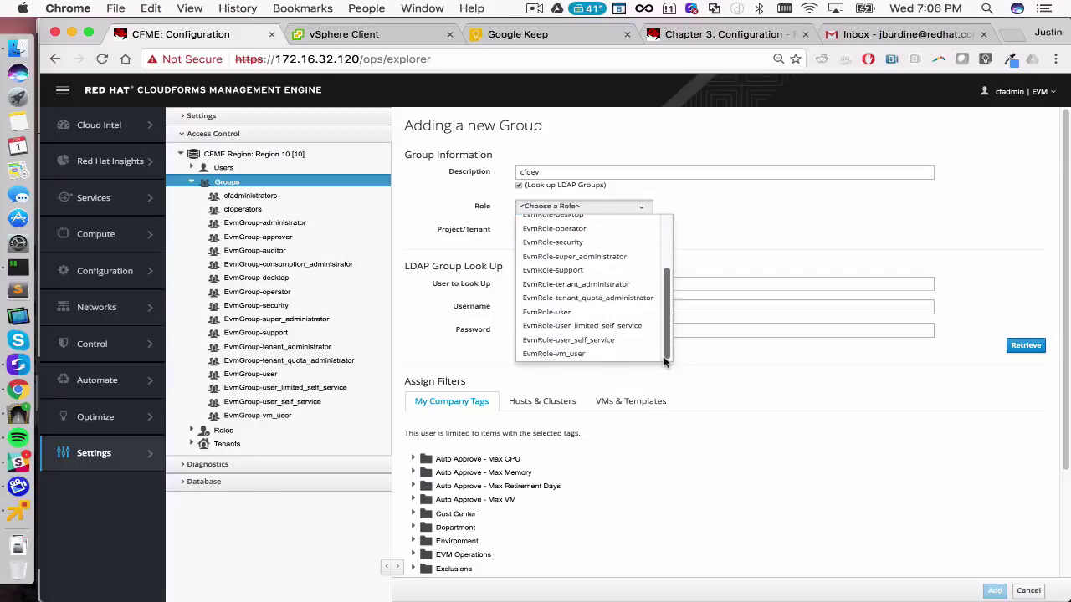
{"action": "left_click", "coordinate": [559, 355]}
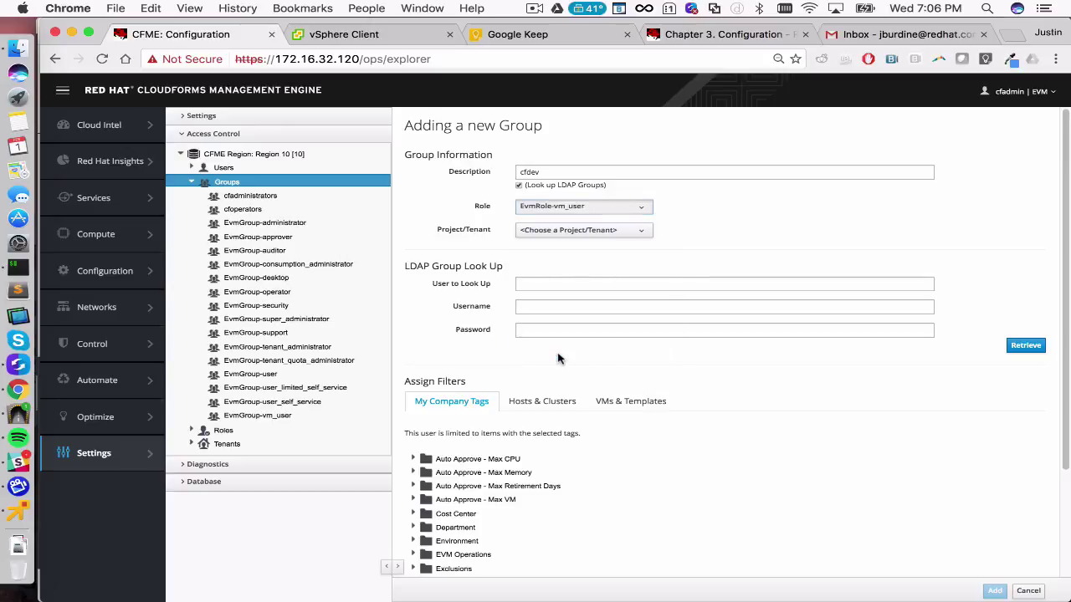
{"action": "left_click", "coordinate": [555, 240]}
{"action": "left_click", "coordinate": [548, 270]}
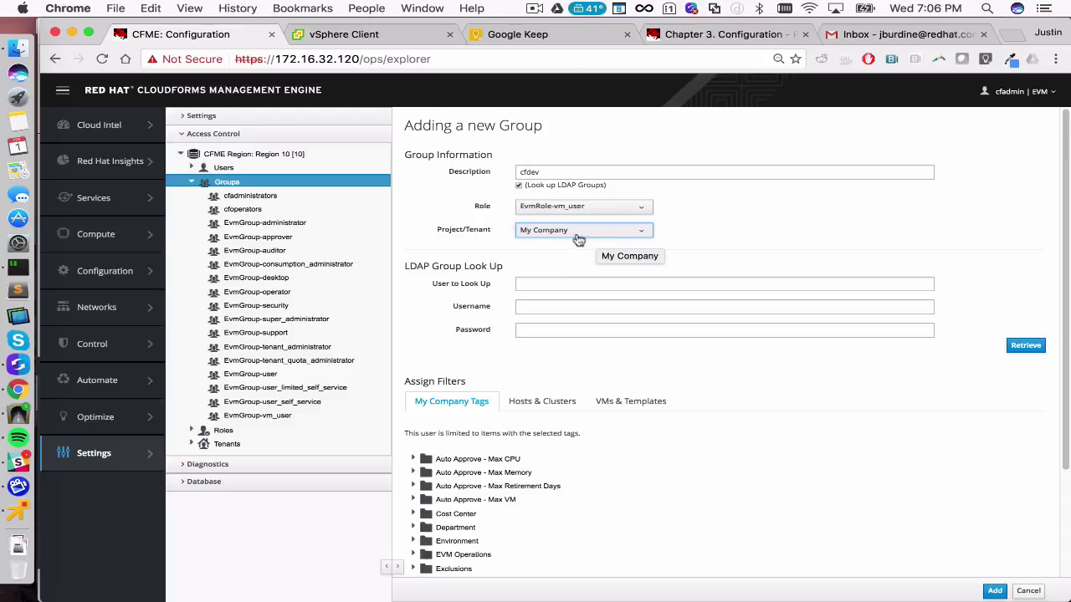
{"action": "left_click", "coordinate": [529, 284]}
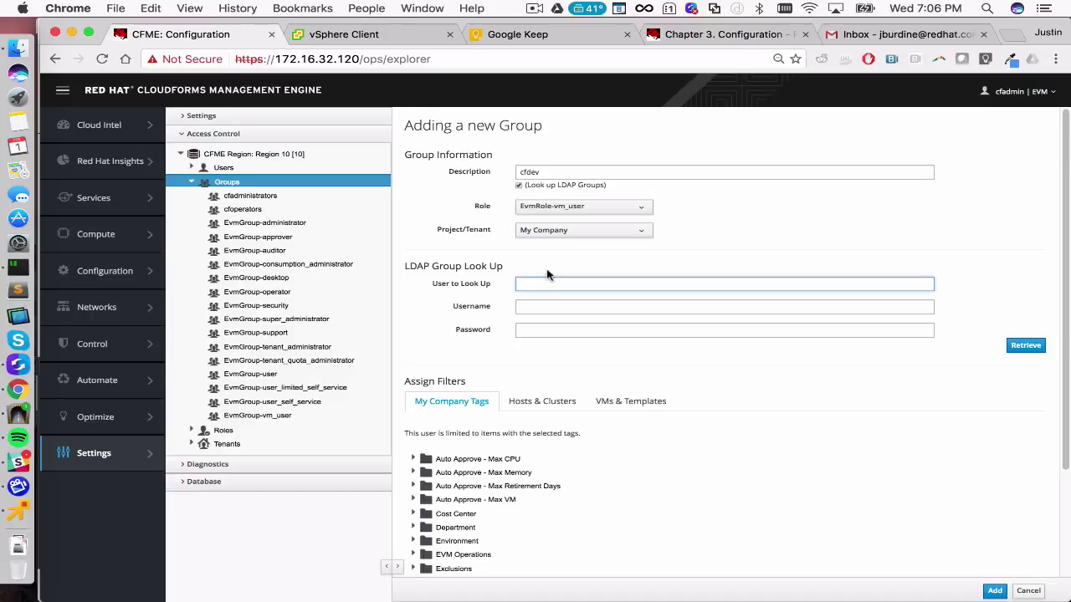
Retrieve LDAP groups for lookup user cfdev using the directory admin credentials.
{"action": "type", "text": "cd"}
{"action": "key", "text": "Tab"}
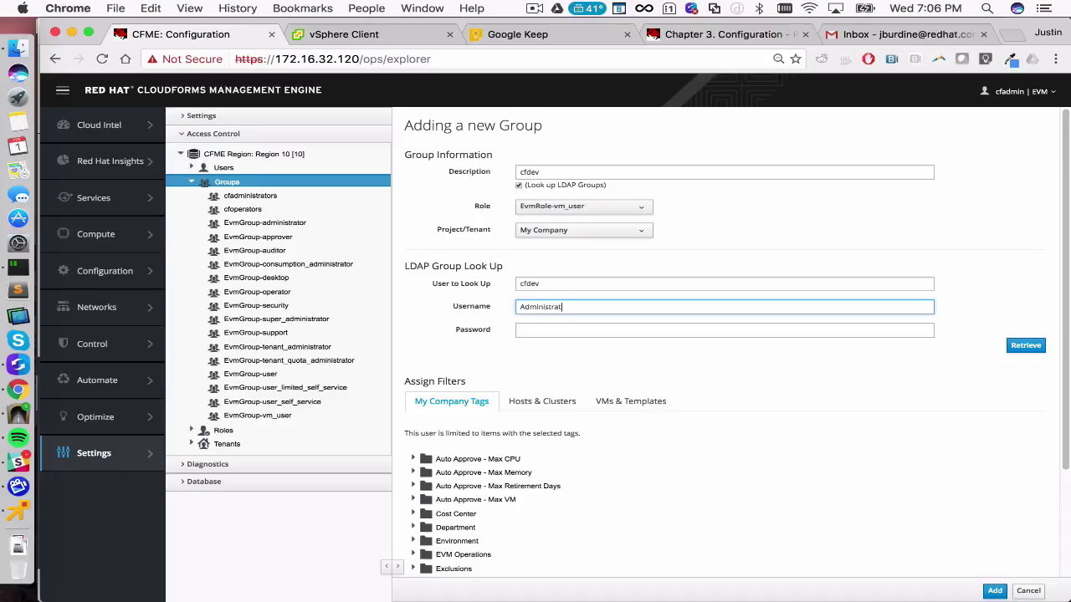
{"action": "key", "text": "Tab"}
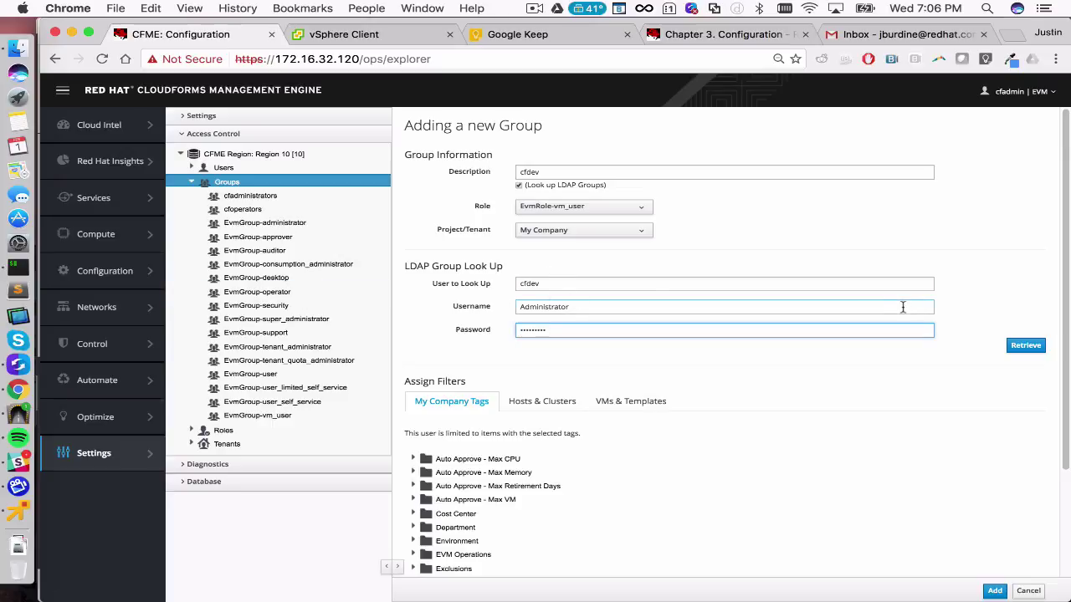
{"action": "left_click", "coordinate": [1026, 345]}
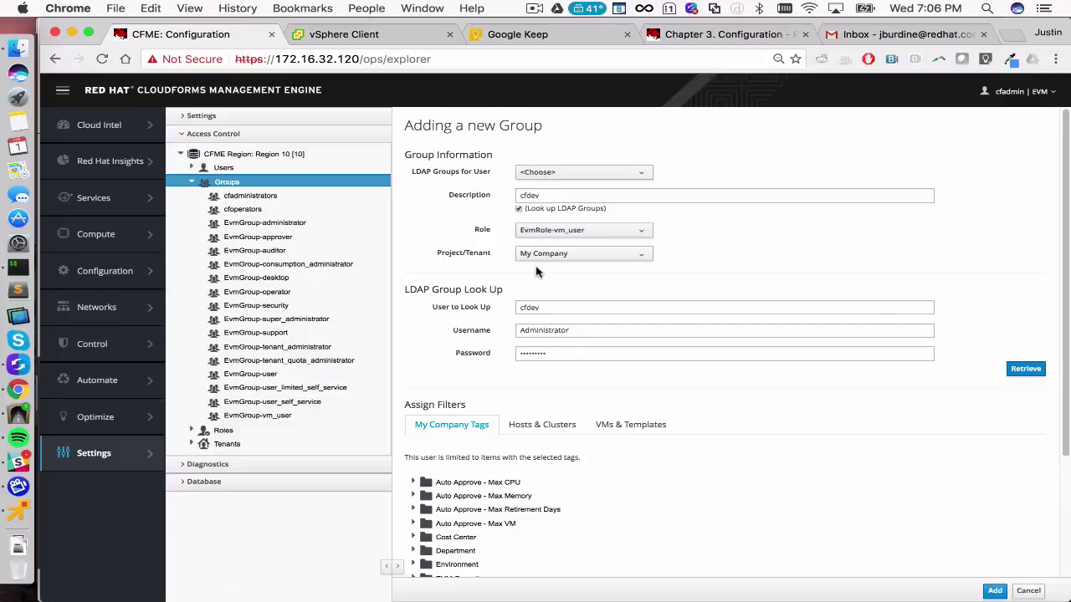
Choose cfdevelopers as the new group's LDAP group.
{"action": "left_click_drag", "start_coordinate": [545, 306], "coordinate": [509, 306]}
{"action": "left_click", "coordinate": [548, 174]}
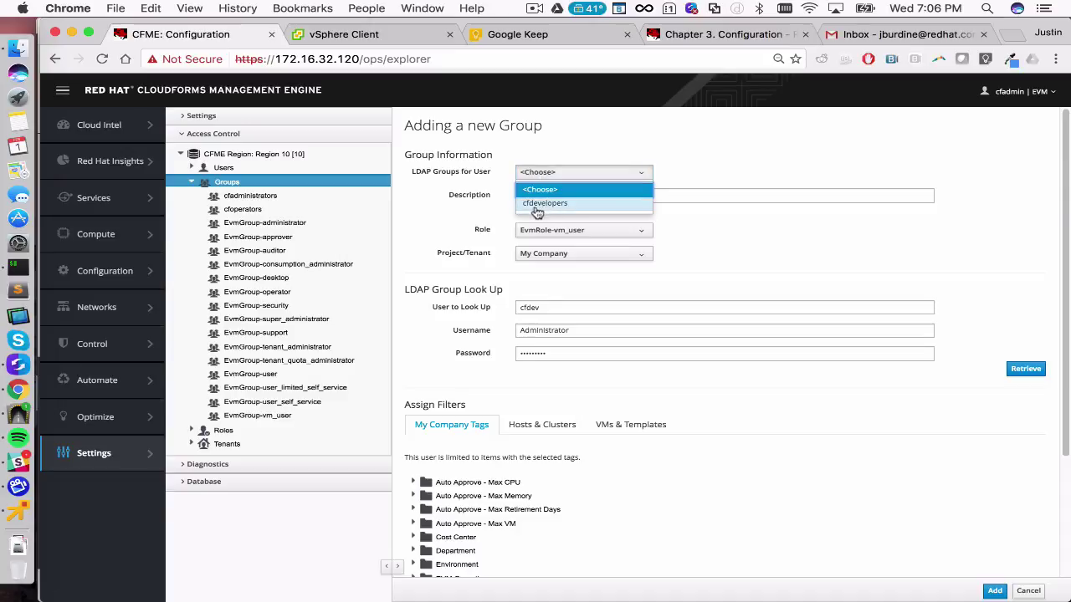
{"action": "left_click", "coordinate": [546, 205]}
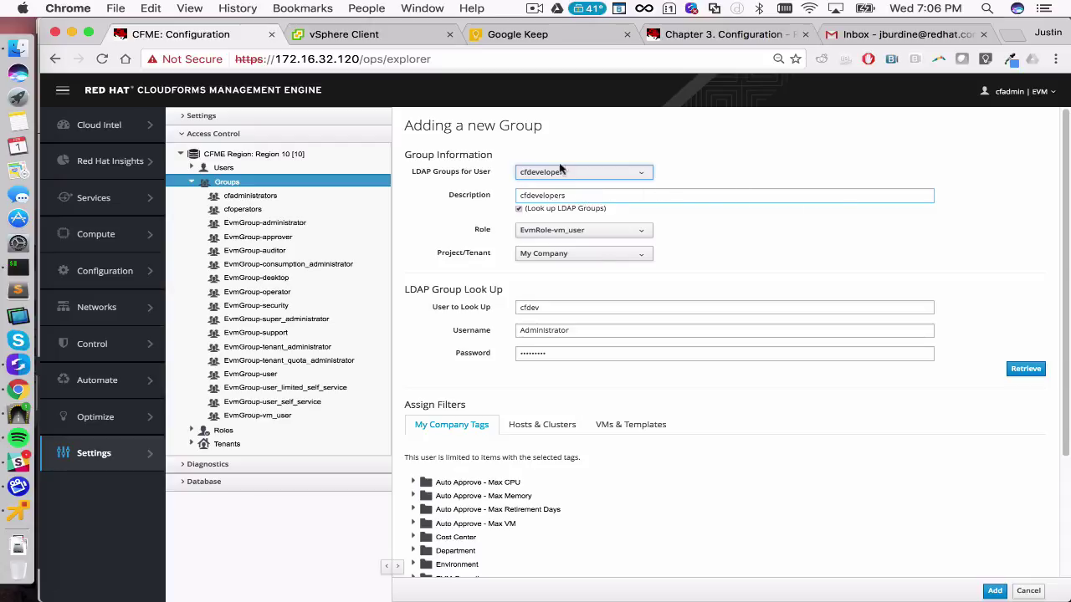
{"action": "scroll", "coordinate": [665, 302], "scroll_direction": "down", "scroll_amount": 4}
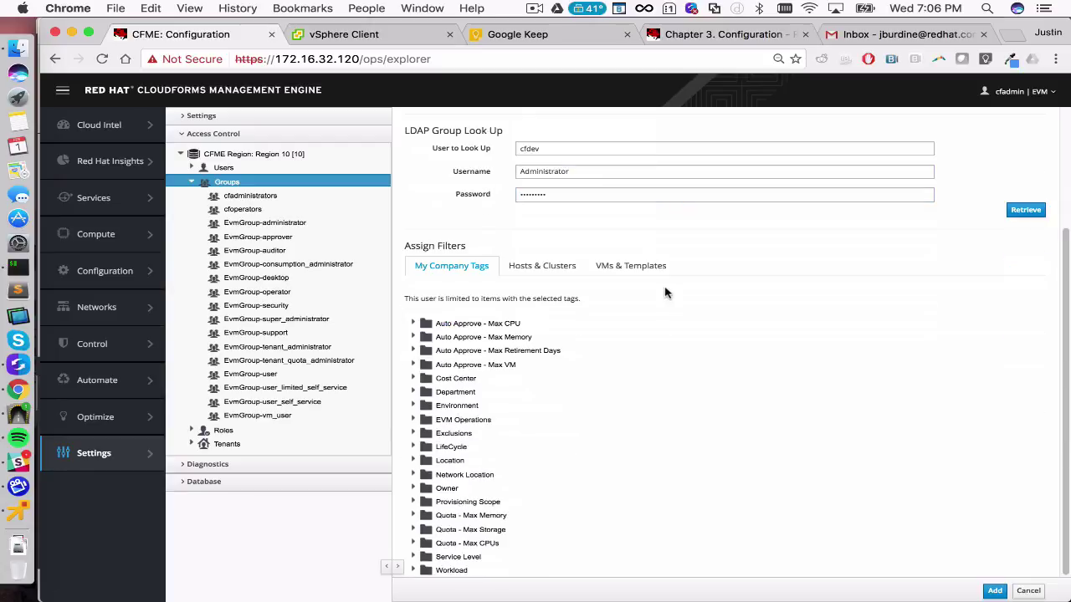
{"action": "scroll", "coordinate": [674, 289], "scroll_direction": "up", "scroll_amount": 4}
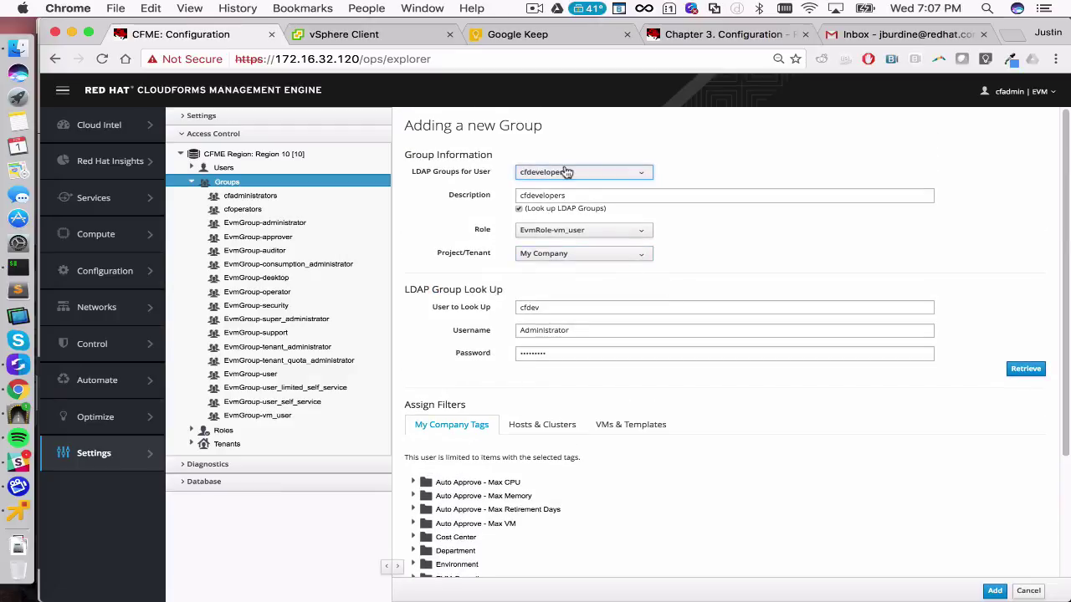
Recheck the cfdev lookup user entry and leave the field.
{"action": "double_click", "coordinate": [533, 308]}
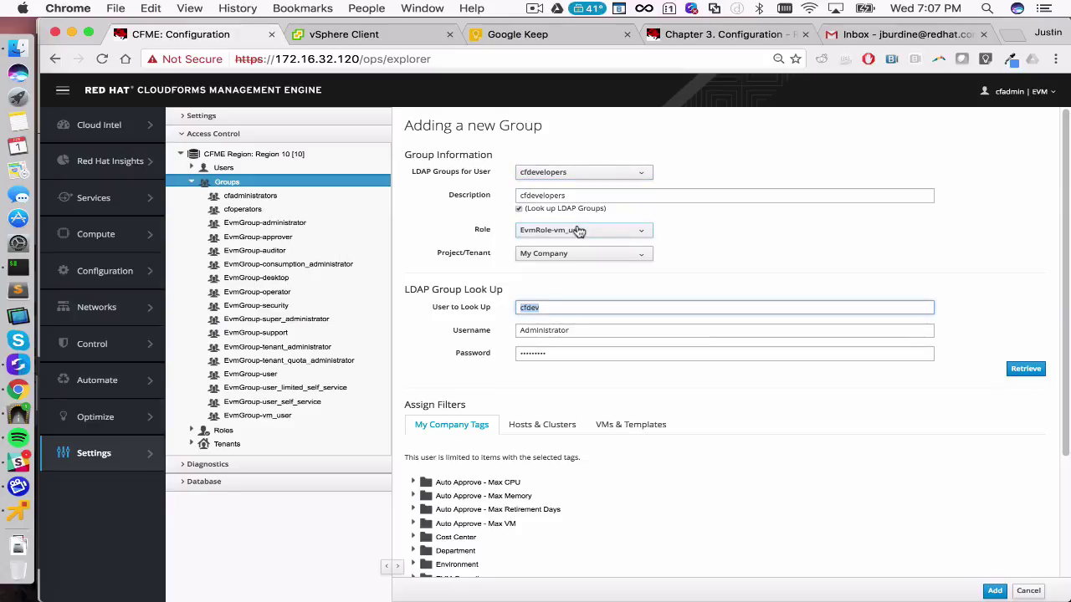
{"action": "scroll", "coordinate": [584, 175], "scroll_direction": "down", "scroll_amount": 3}
{"action": "scroll", "coordinate": [581, 169], "scroll_direction": "up", "scroll_amount": 3}
{"action": "scroll", "coordinate": [552, 172], "scroll_direction": "down", "scroll_amount": 4}
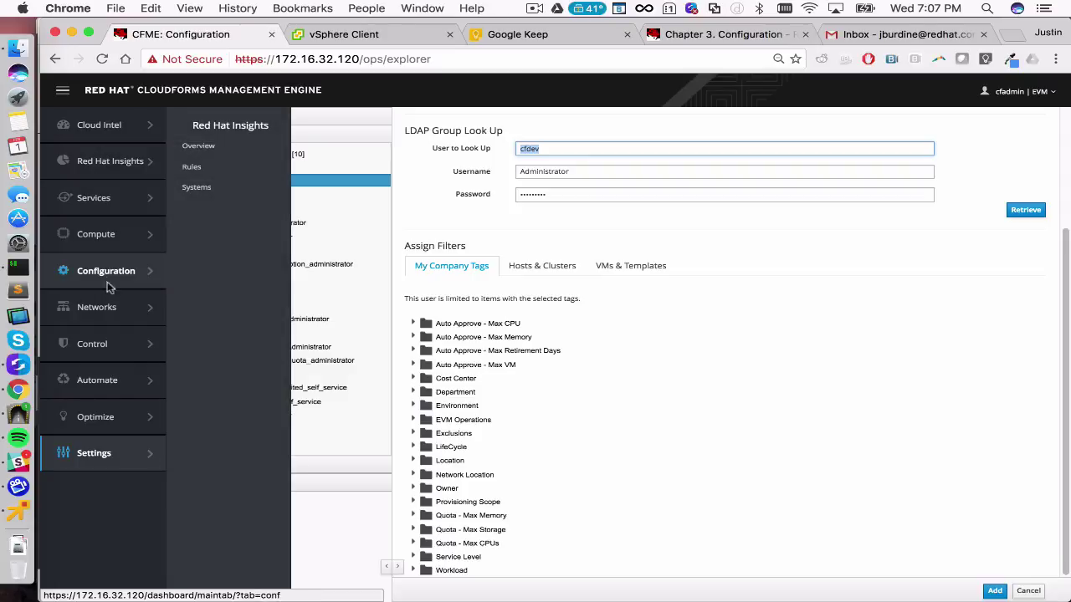
{"action": "mouse_move", "coordinate": [118, 205]}
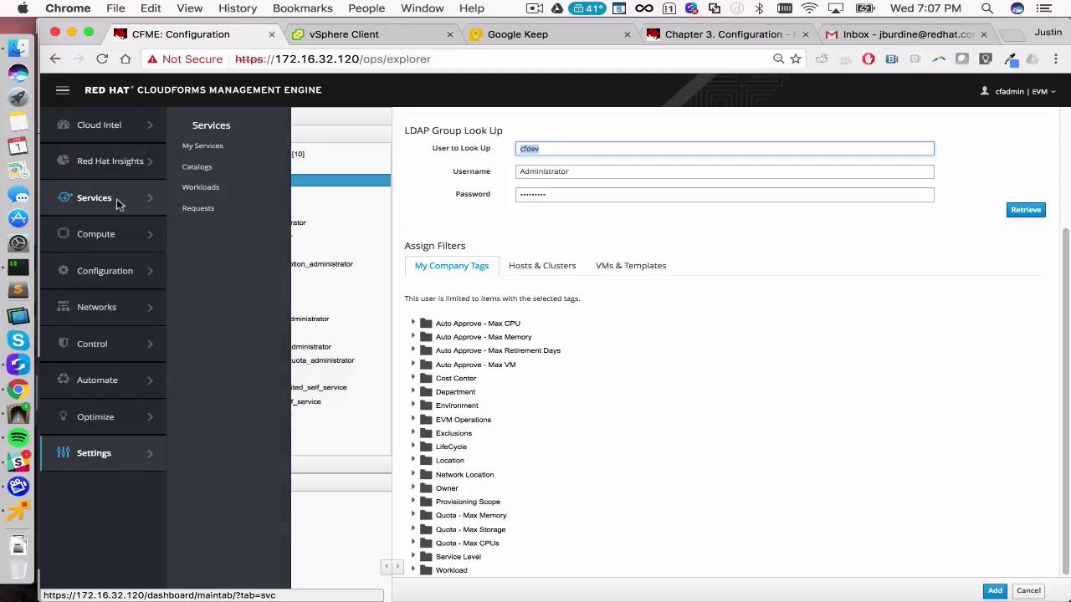
{"action": "left_click", "coordinate": [751, 240]}
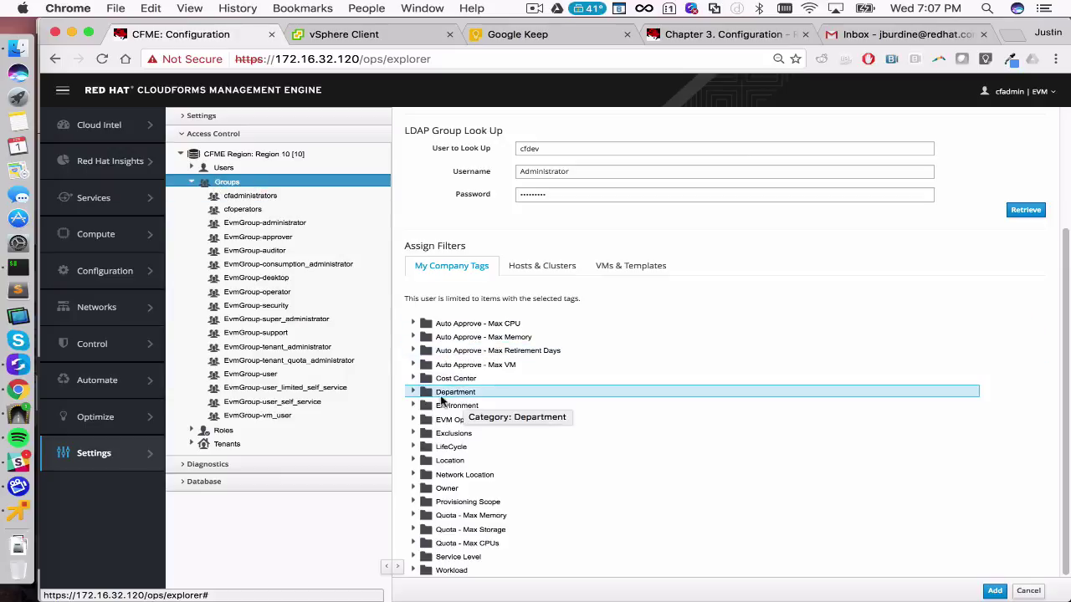
Toggle the Chicago and London Location tags and Cost Center, leaving no tags selected.
{"action": "left_click", "coordinate": [413, 461]}
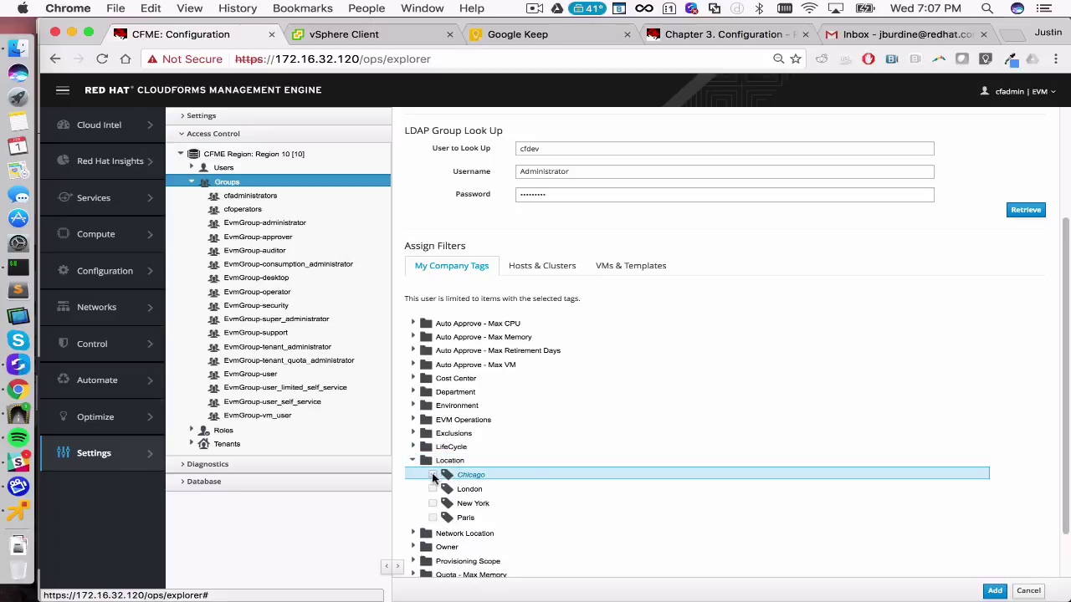
{"action": "left_click", "coordinate": [433, 475]}
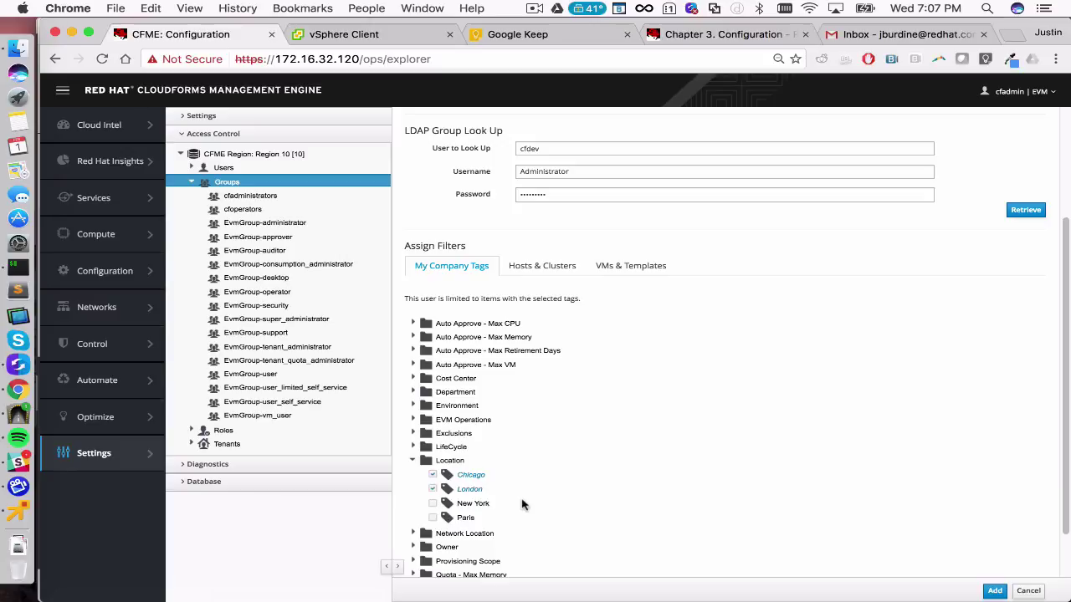
{"action": "left_click", "coordinate": [434, 474]}
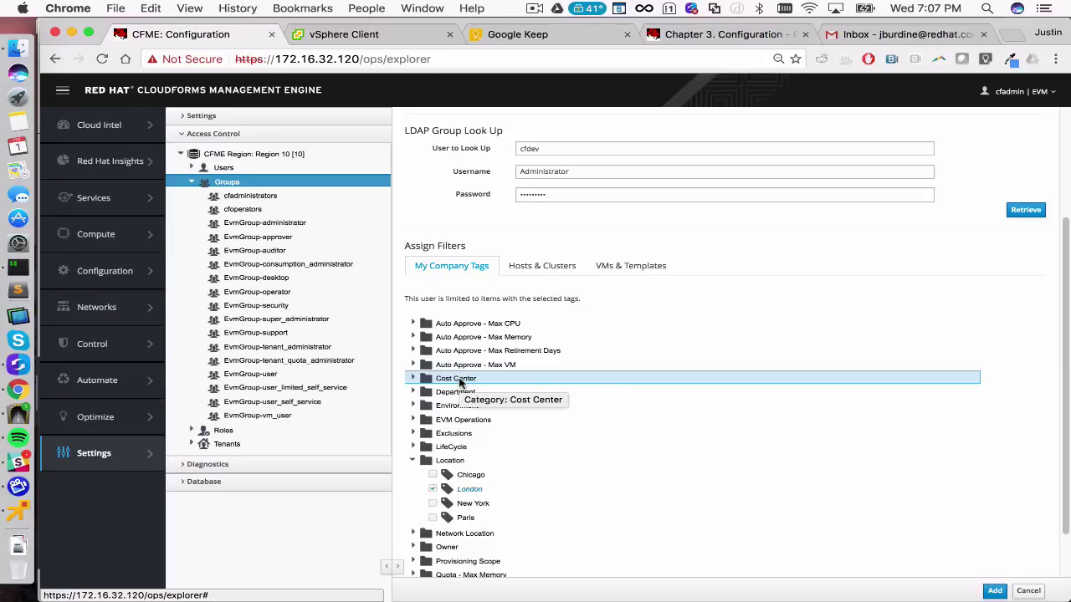
{"action": "left_click", "coordinate": [414, 379]}
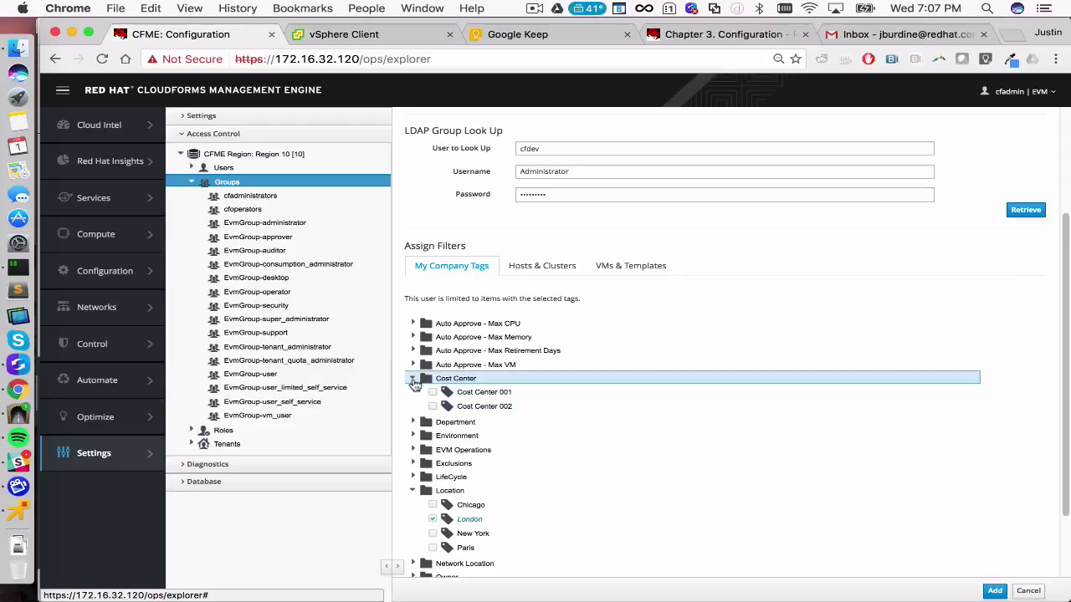
{"action": "left_click", "coordinate": [413, 379]}
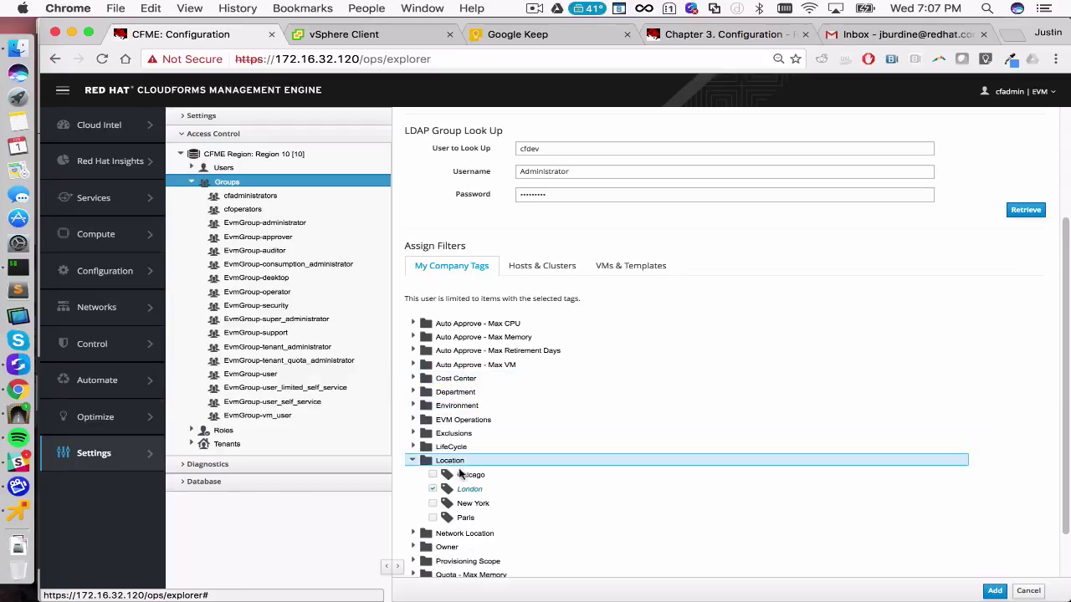
{"action": "left_click", "coordinate": [433, 490]}
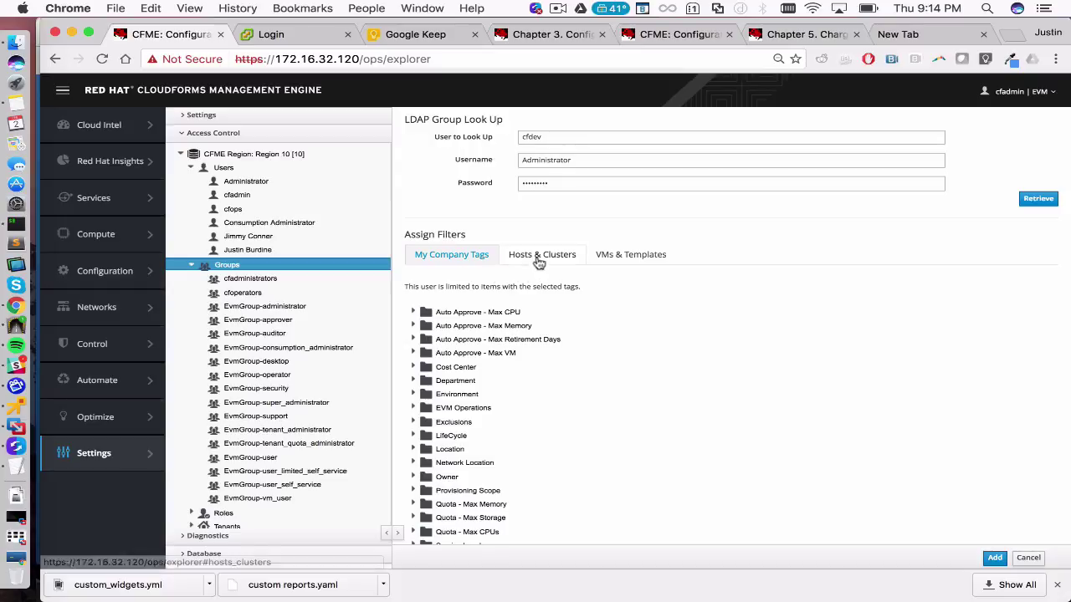
Check Amazon EC2 Network Manager and Amazon EC2 in the Hosts & Clusters filter, then save cfdevelopers.
{"action": "left_click", "coordinate": [533, 255]}
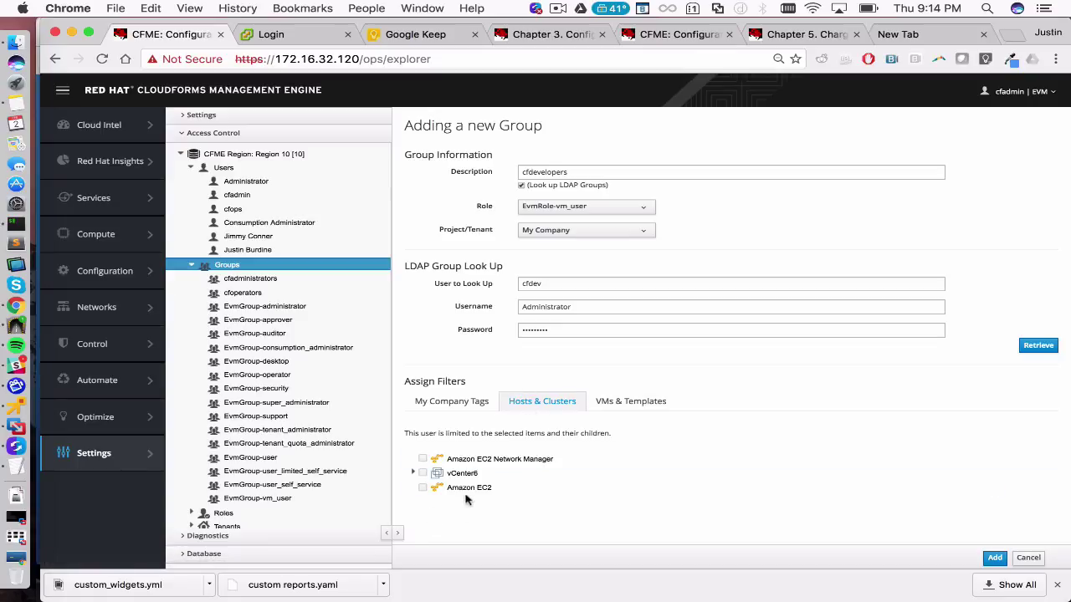
{"action": "left_click", "coordinate": [617, 405]}
{"action": "left_click", "coordinate": [552, 409]}
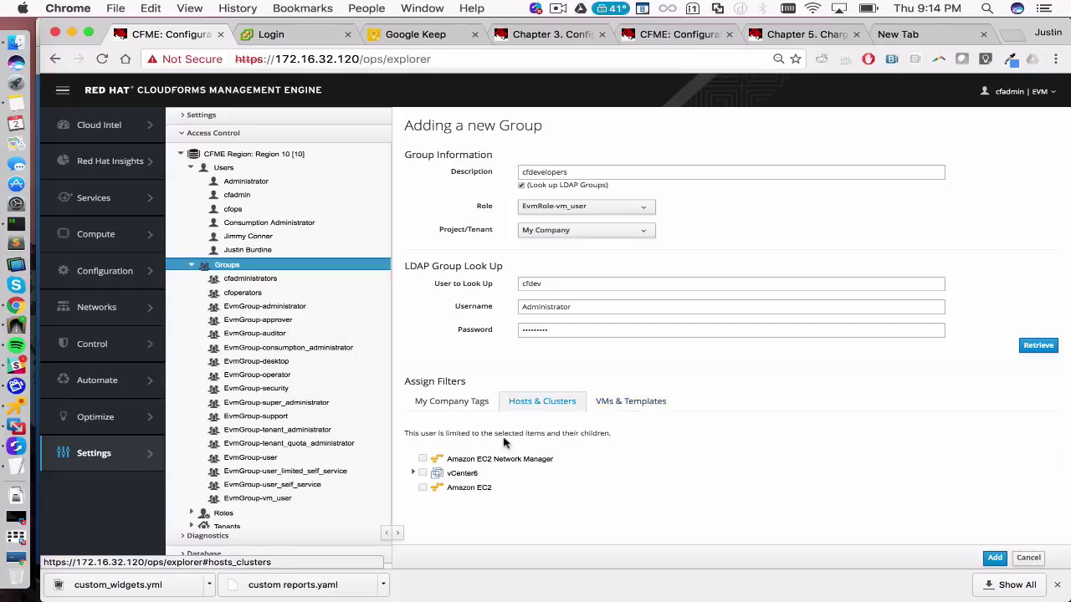
{"action": "left_click", "coordinate": [422, 458]}
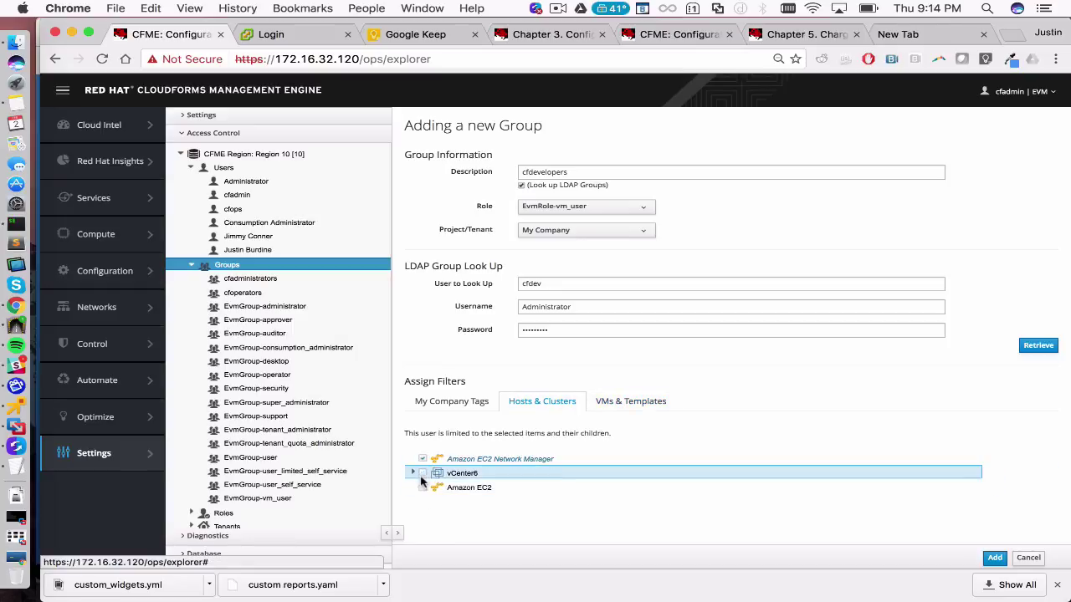
{"action": "left_click", "coordinate": [422, 487]}
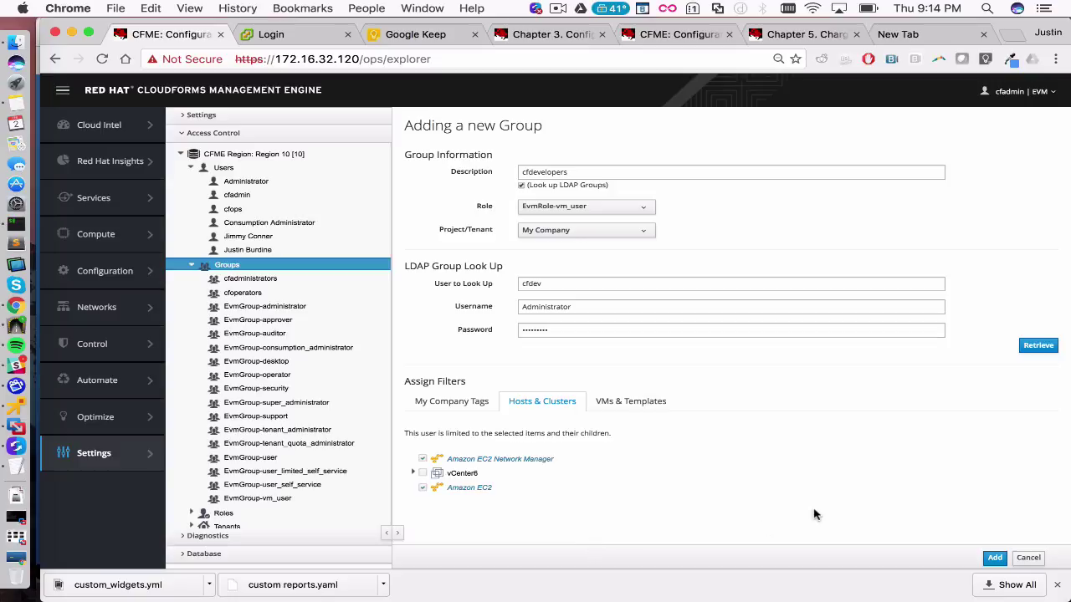
{"action": "left_click", "coordinate": [623, 409]}
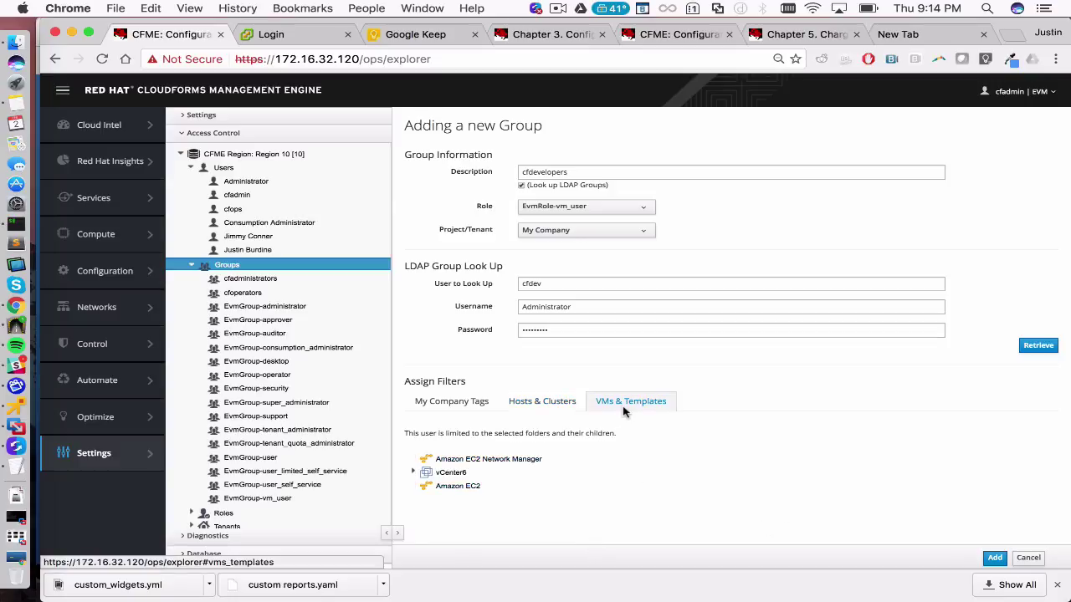
{"action": "left_click", "coordinate": [994, 558]}
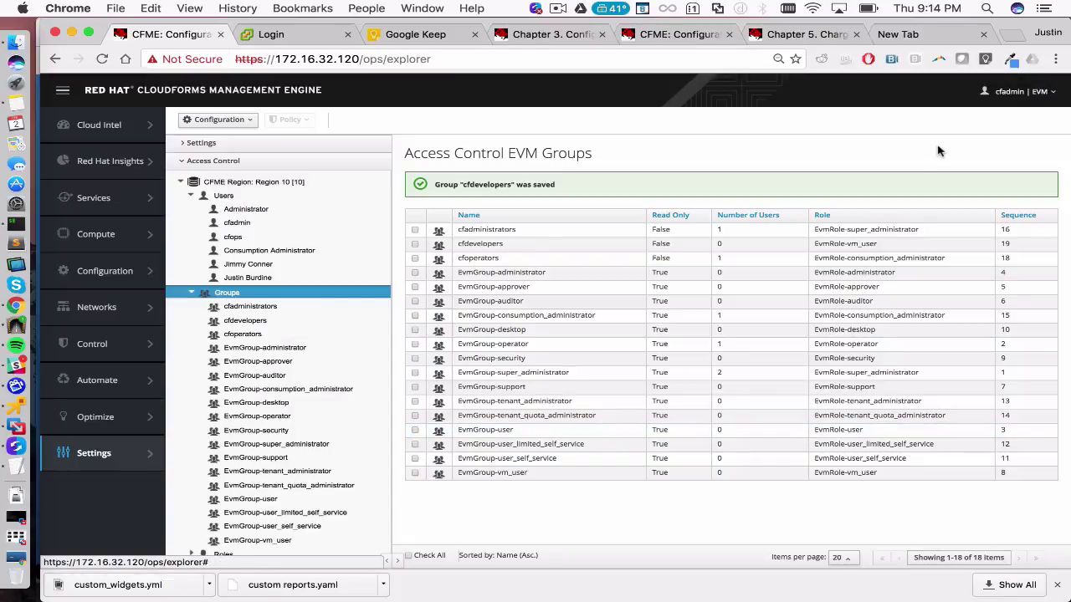
Log out of the admin session and log back in as cfdev with its password.
{"action": "left_click", "coordinate": [1007, 96]}
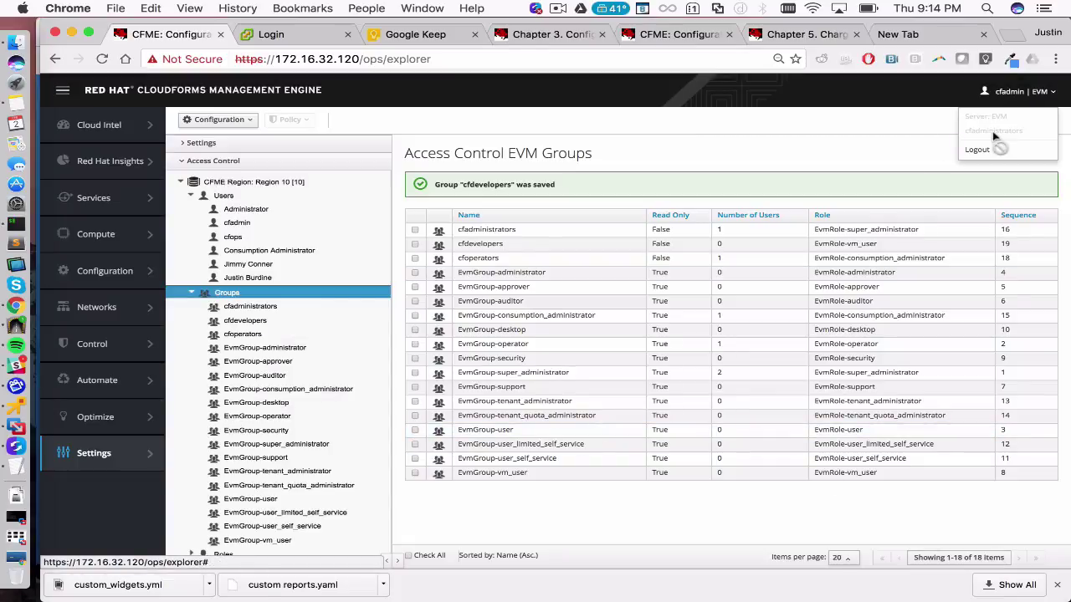
{"action": "left_click", "coordinate": [977, 150]}
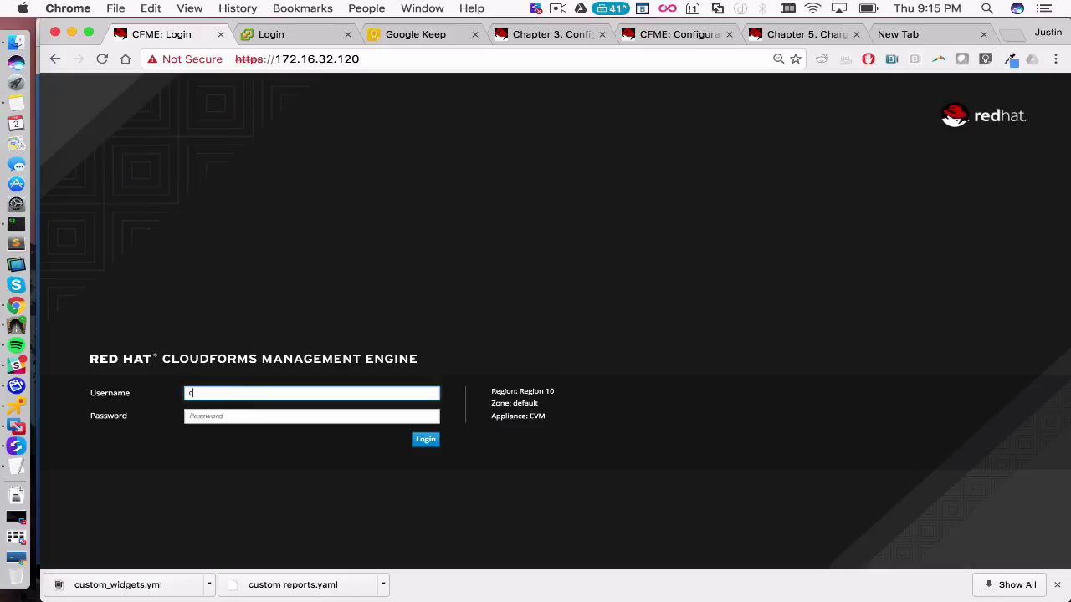
{"action": "key", "text": "Tab"}
{"action": "type", "text": "s"}
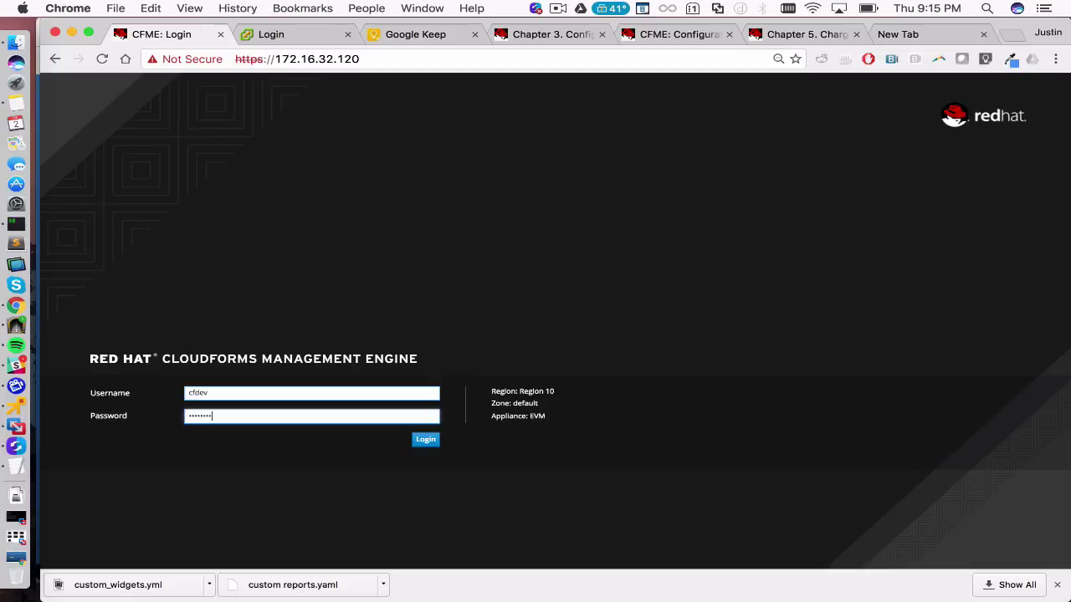
{"action": "key", "text": "Return"}
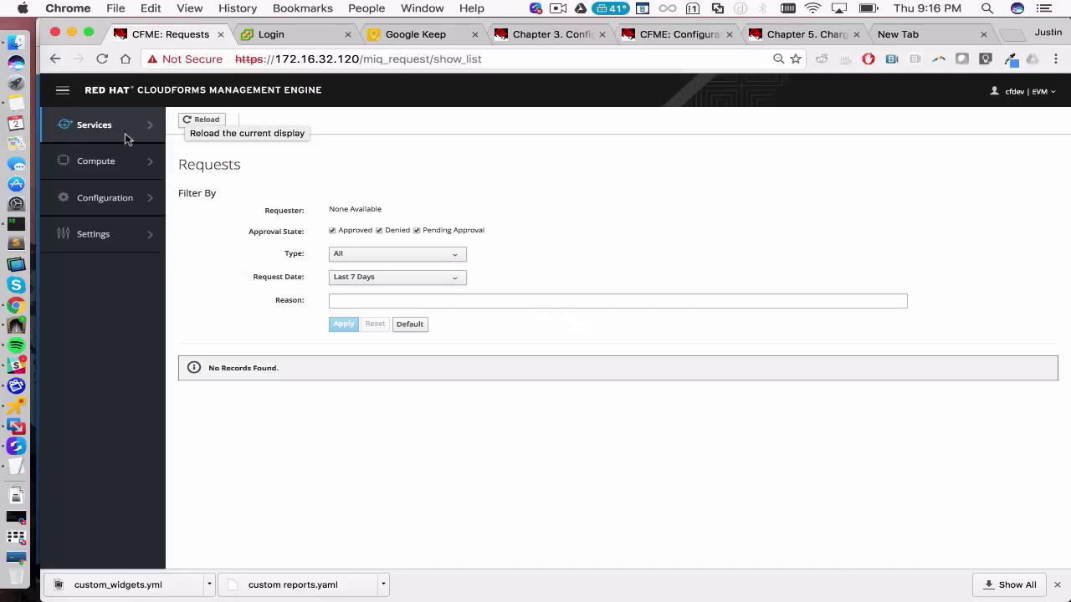
Check Compute > Infrastructure > Virtual Machines, confirming the VMs and Templates lists show nothing for cfdev.
{"action": "mouse_move", "coordinate": [112, 158]}
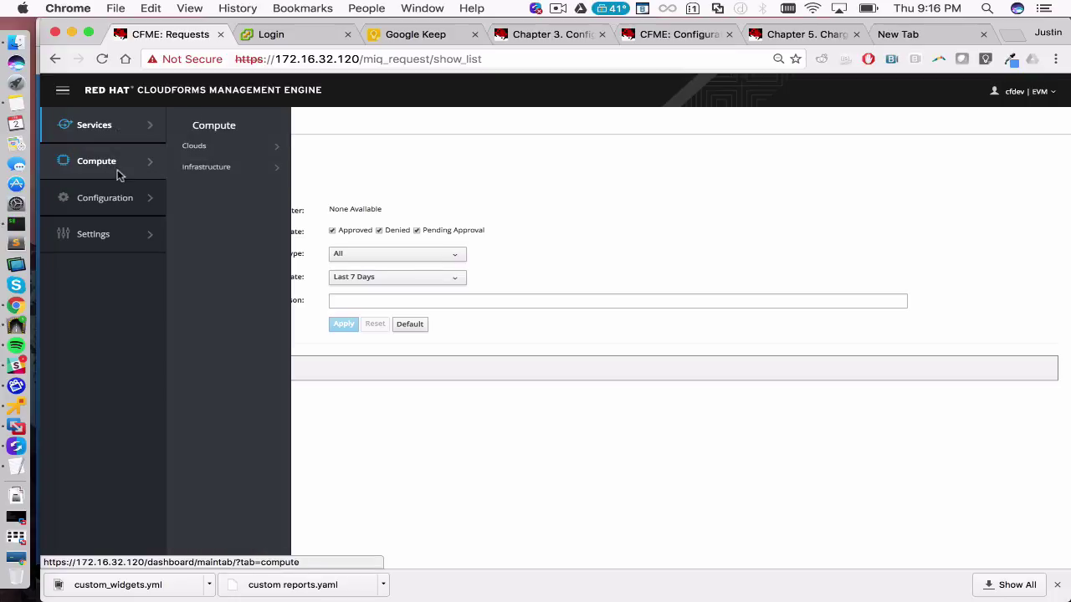
{"action": "mouse_move", "coordinate": [186, 170]}
{"action": "mouse_move", "coordinate": [218, 165]}
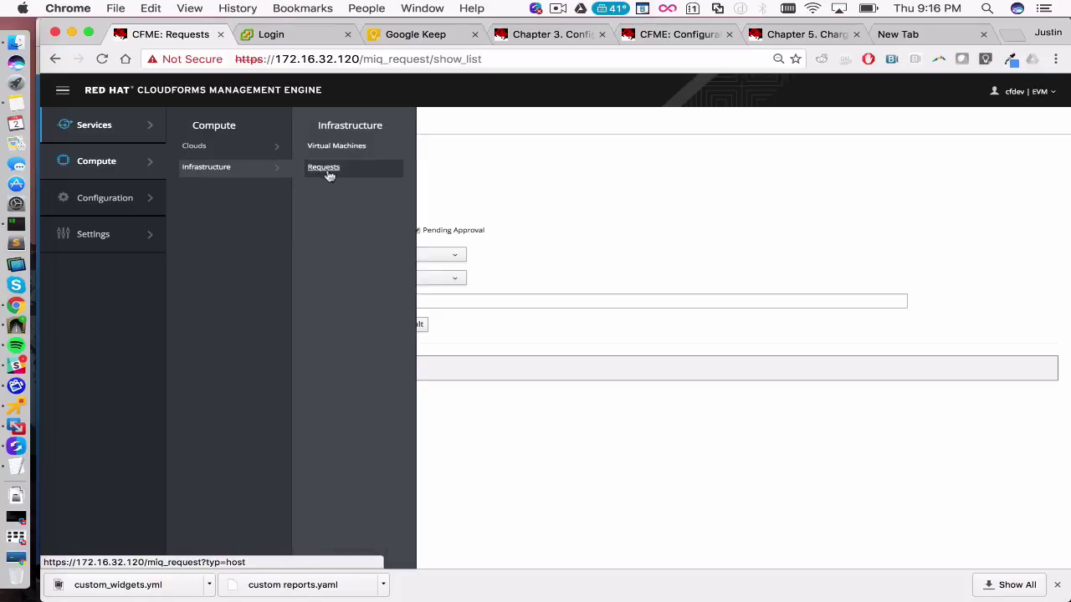
{"action": "left_click", "coordinate": [337, 146]}
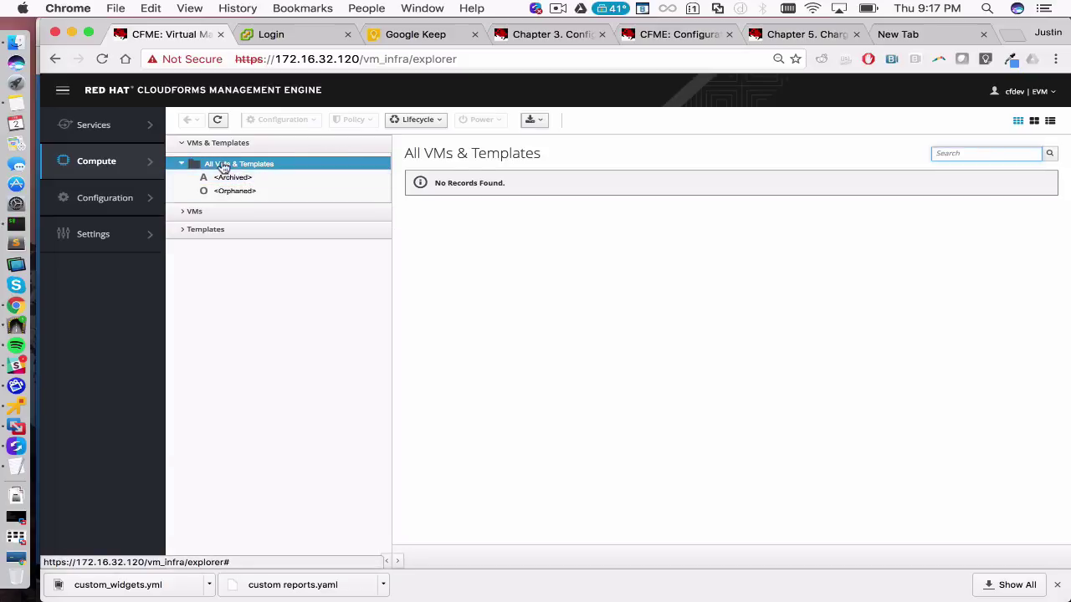
{"action": "left_click", "coordinate": [186, 211]}
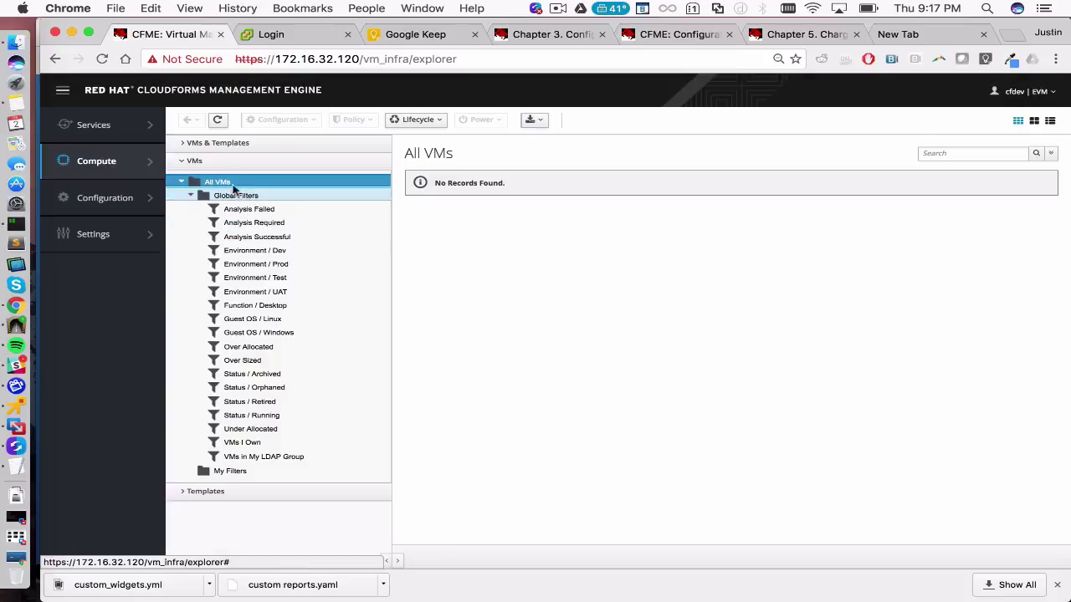
{"action": "left_click", "coordinate": [182, 181]}
{"action": "left_click", "coordinate": [178, 202]}
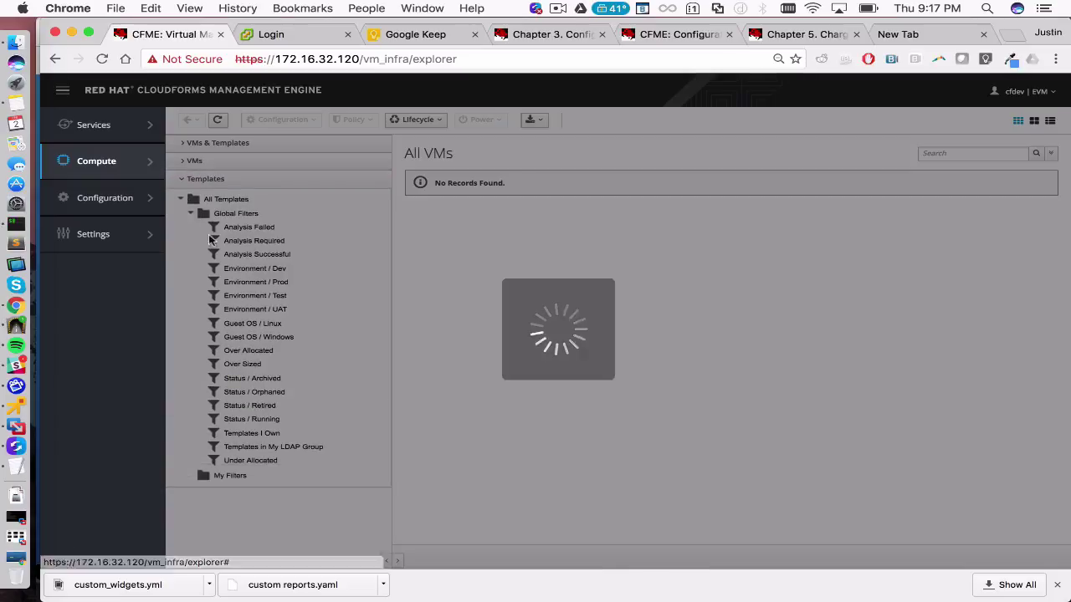
{"action": "left_click", "coordinate": [179, 197]}
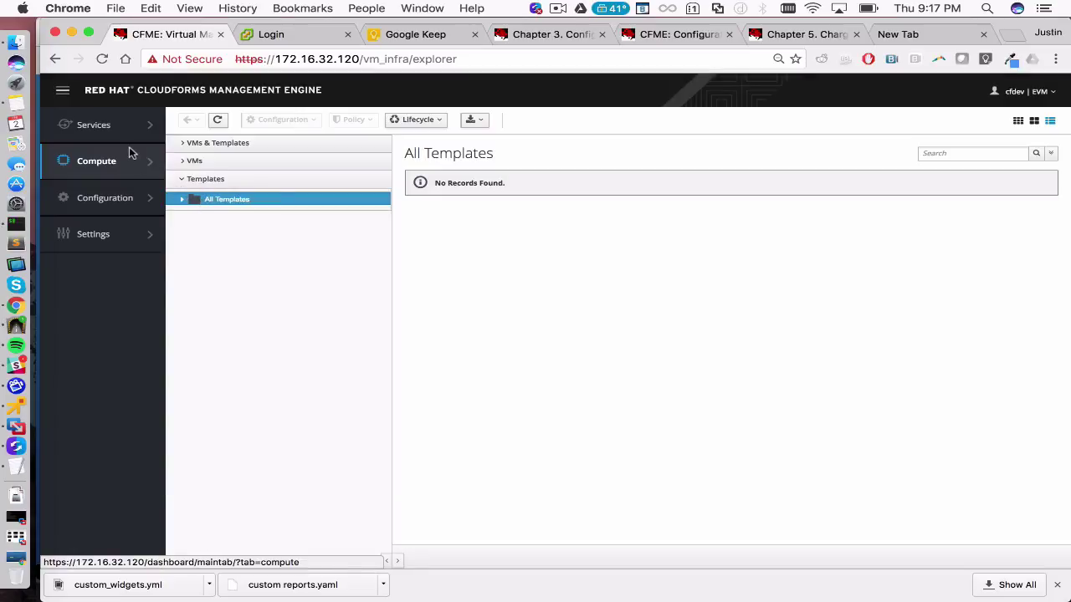
Open Compute > Clouds > Instances and expand Amazon EC2 to show its availability zones.
{"action": "mouse_move", "coordinate": [154, 170]}
{"action": "mouse_move", "coordinate": [201, 148]}
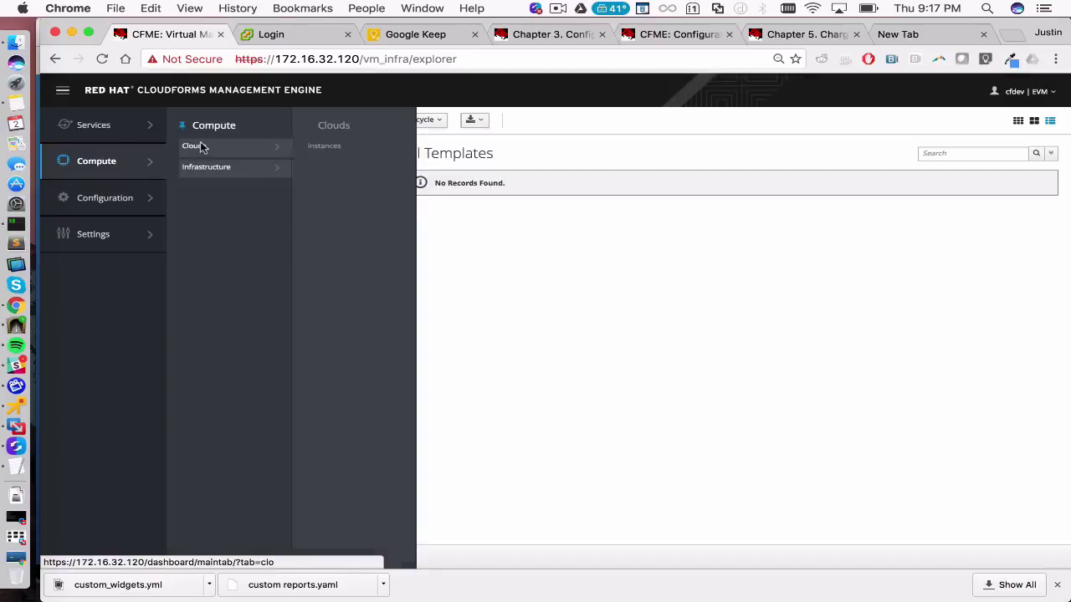
{"action": "left_click", "coordinate": [334, 156]}
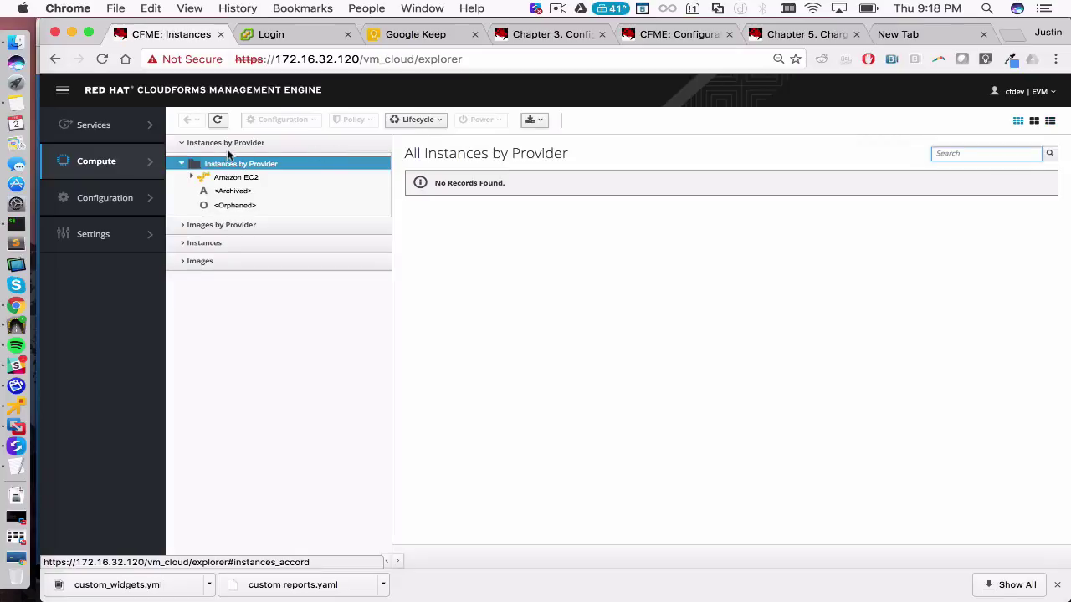
{"action": "left_click", "coordinate": [190, 177]}
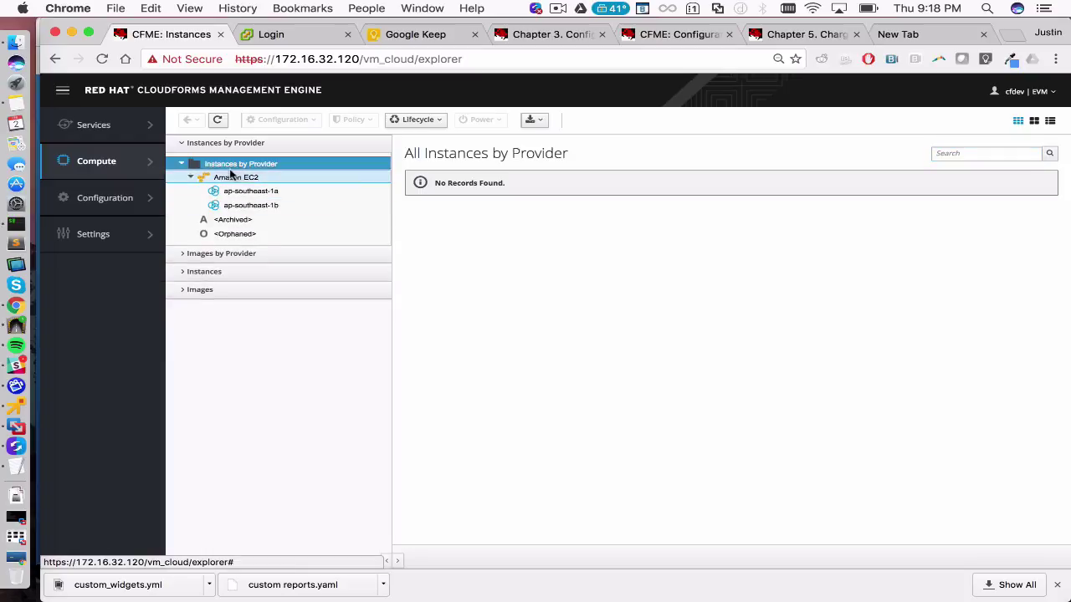